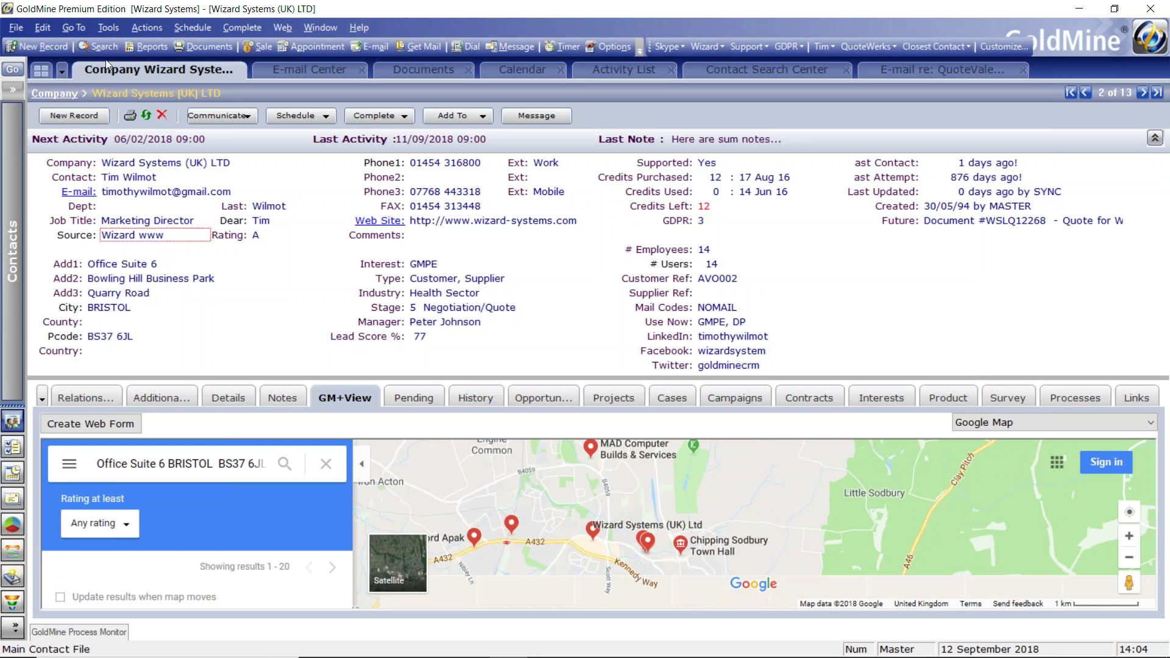
Step: Open the SQL query tool and run the saved query "Contacts without email address"
{"action": "left_click", "coordinate": [109, 28]}
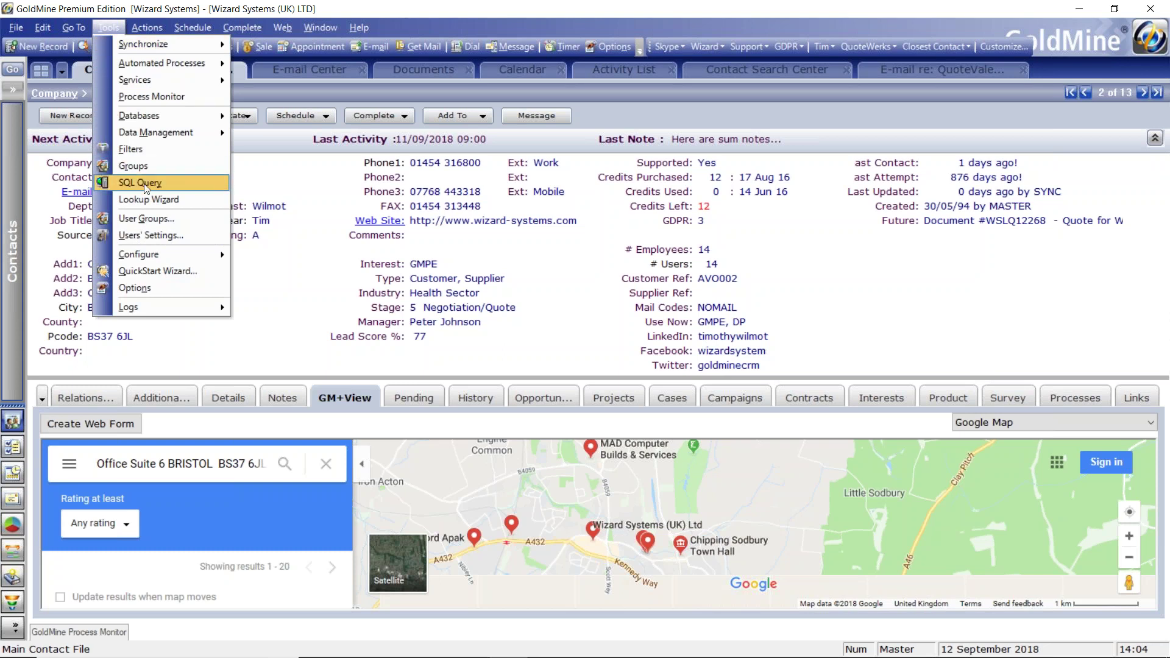
{"action": "left_click", "coordinate": [174, 188]}
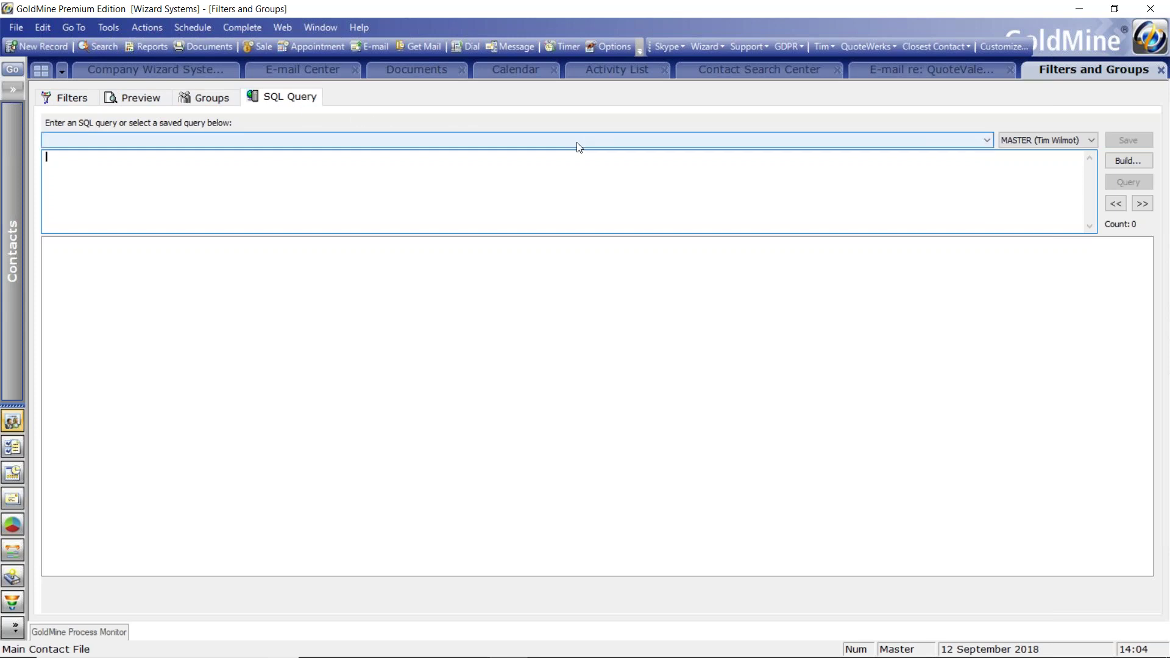
{"action": "left_click", "coordinate": [511, 169]}
{"action": "left_click", "coordinate": [986, 140]}
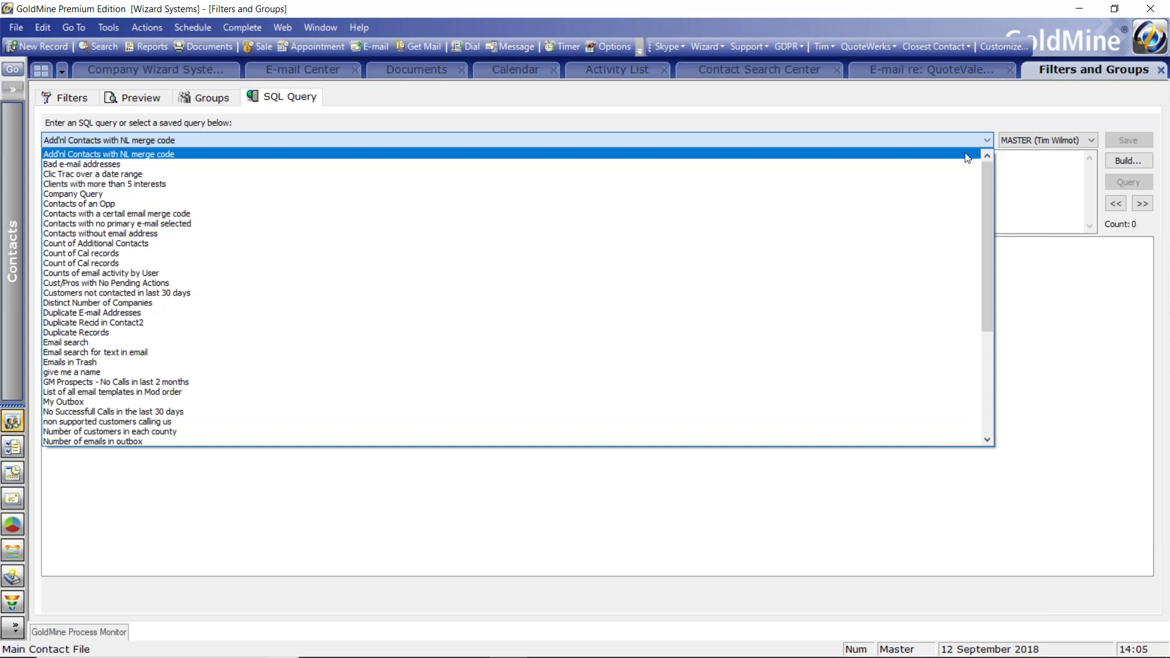
{"action": "left_click", "coordinate": [913, 235]}
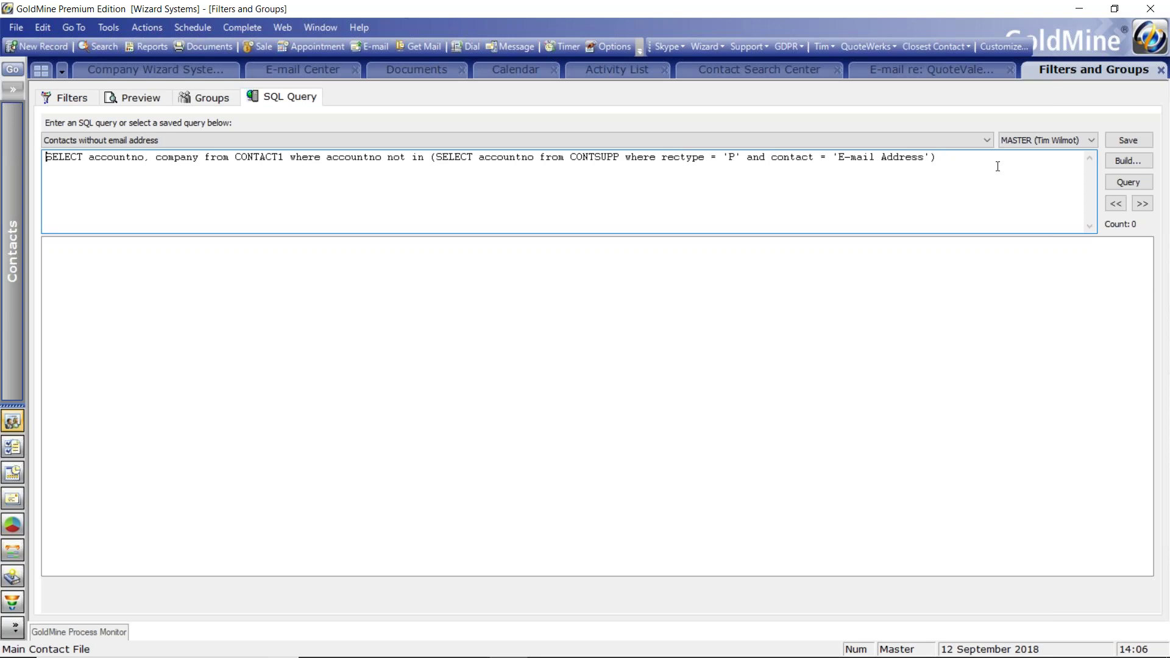
{"action": "left_click", "coordinate": [1127, 182]}
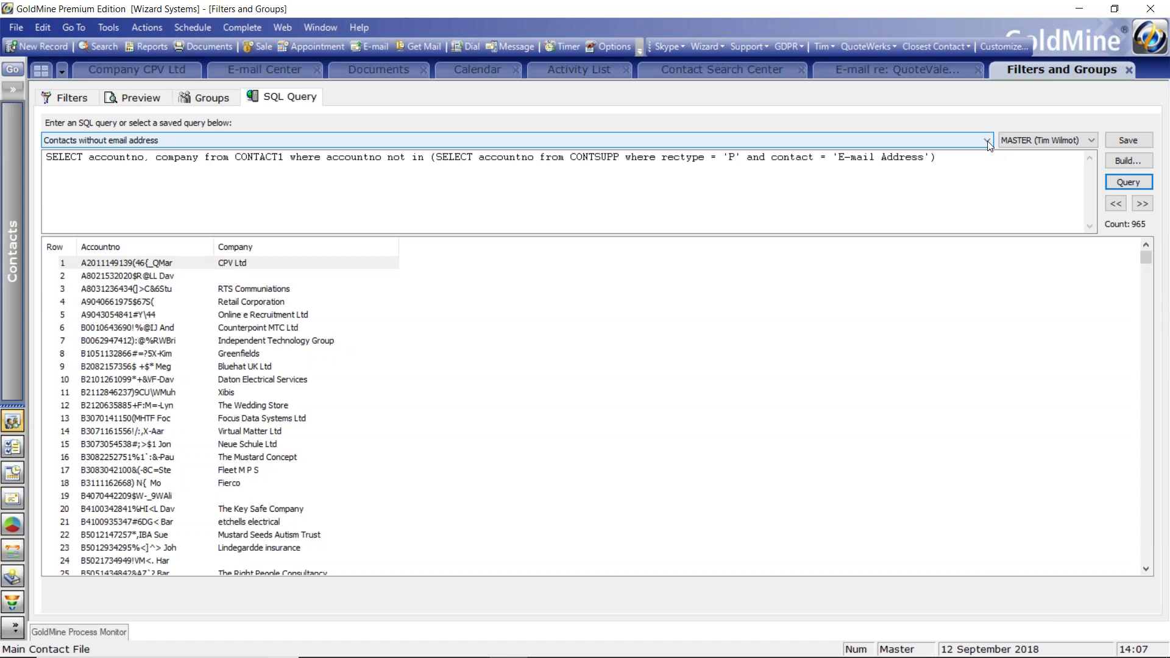
Step: Load the saved query "Count of Cal records" and run it
{"action": "left_click", "coordinate": [987, 141]}
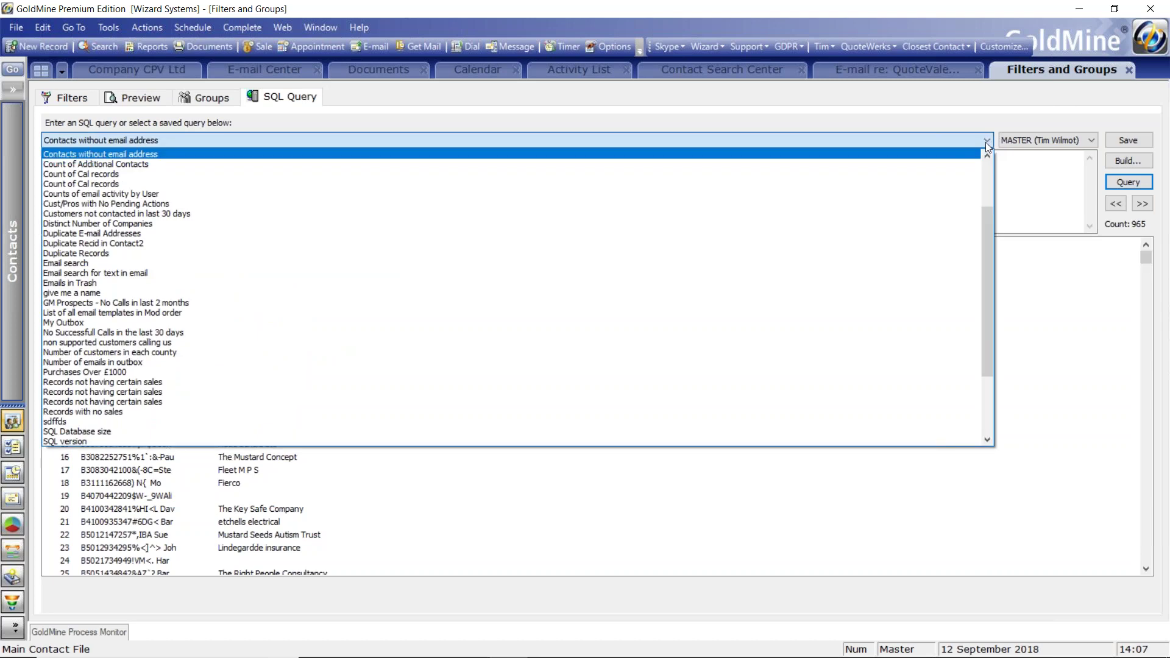
{"action": "left_click", "coordinate": [962, 175]}
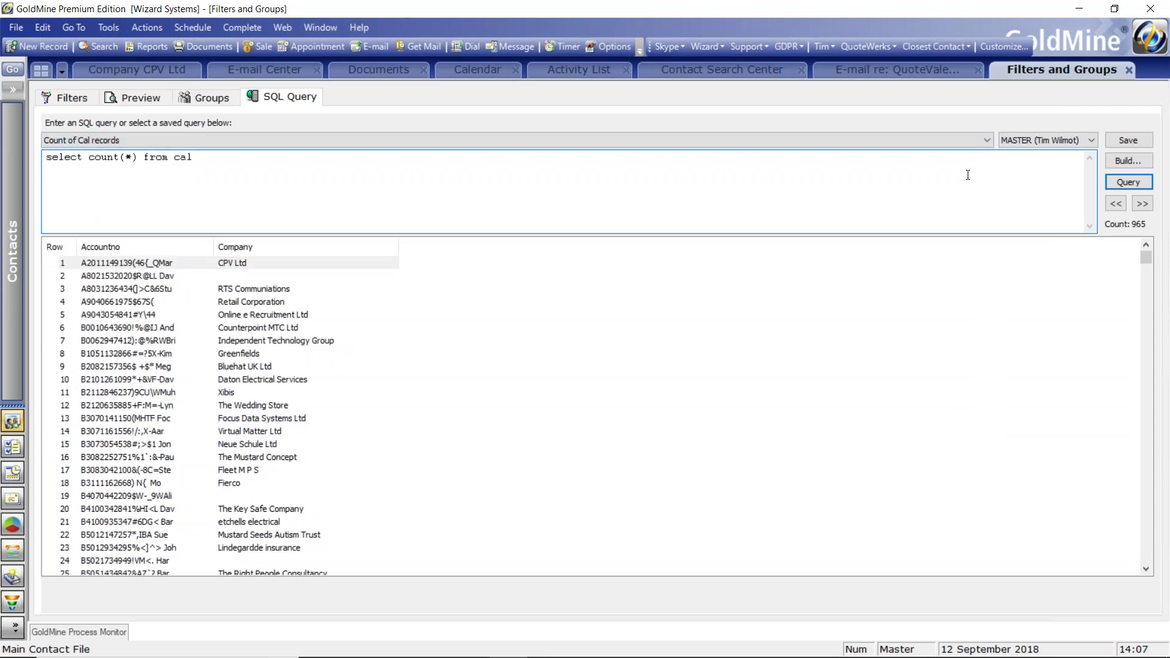
{"action": "left_click", "coordinate": [1130, 186]}
{"action": "left_click", "coordinate": [1073, 203]}
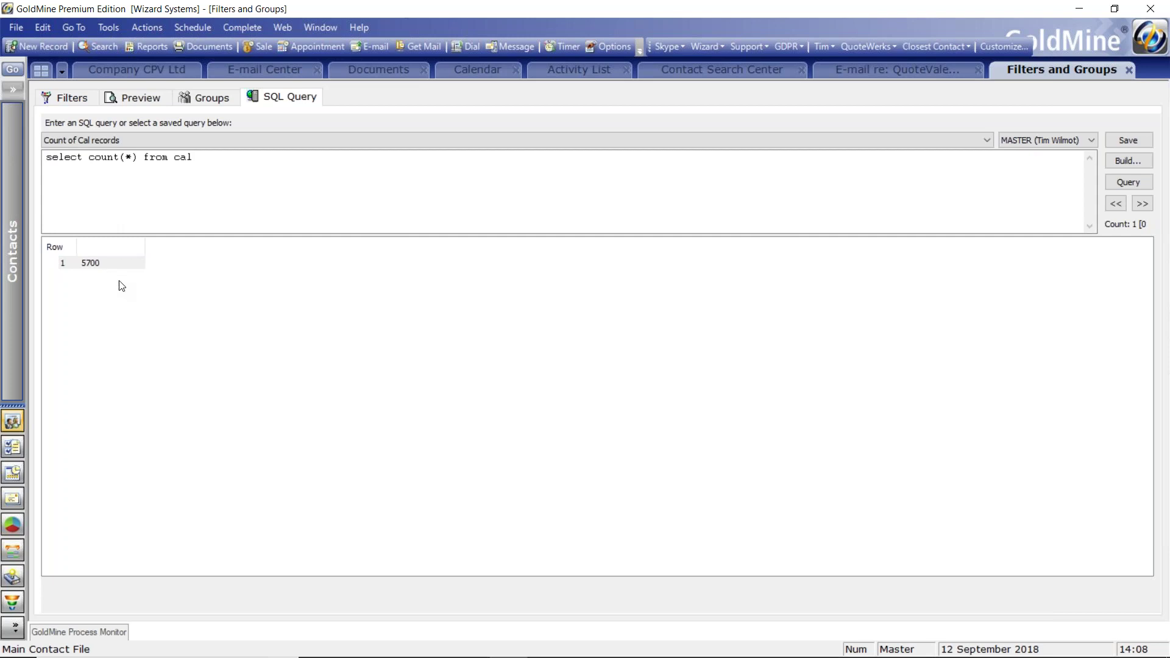
Step: Load the saved query "Counts of email activity by User" and run it
{"action": "left_click", "coordinate": [988, 142]}
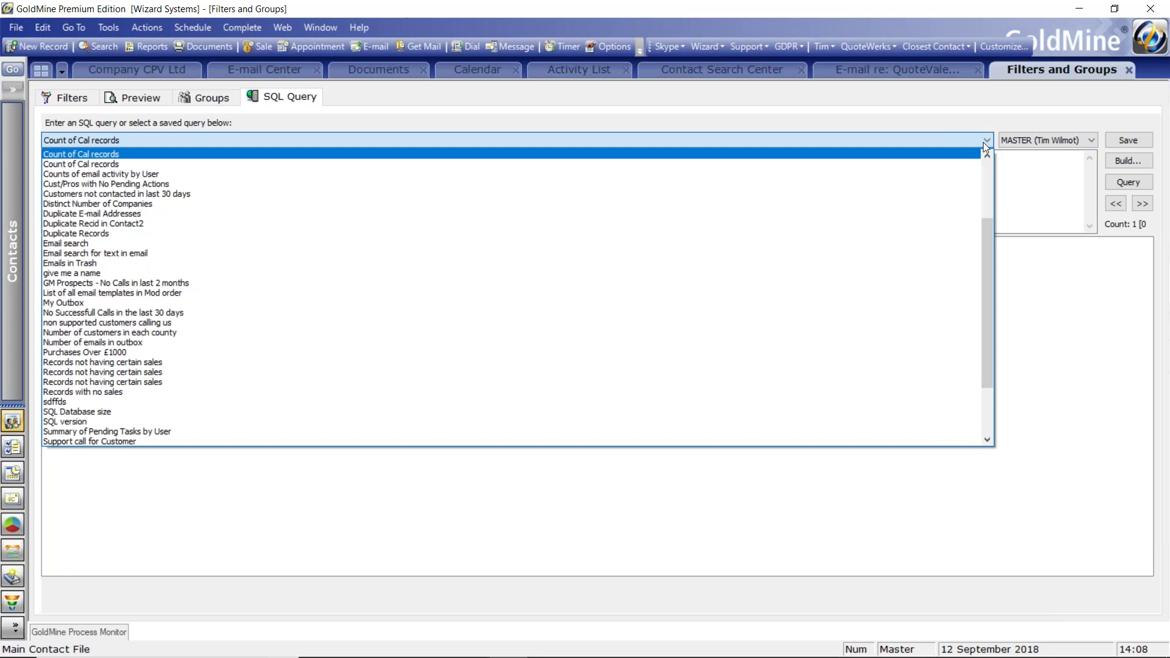
{"action": "left_click", "coordinate": [971, 176]}
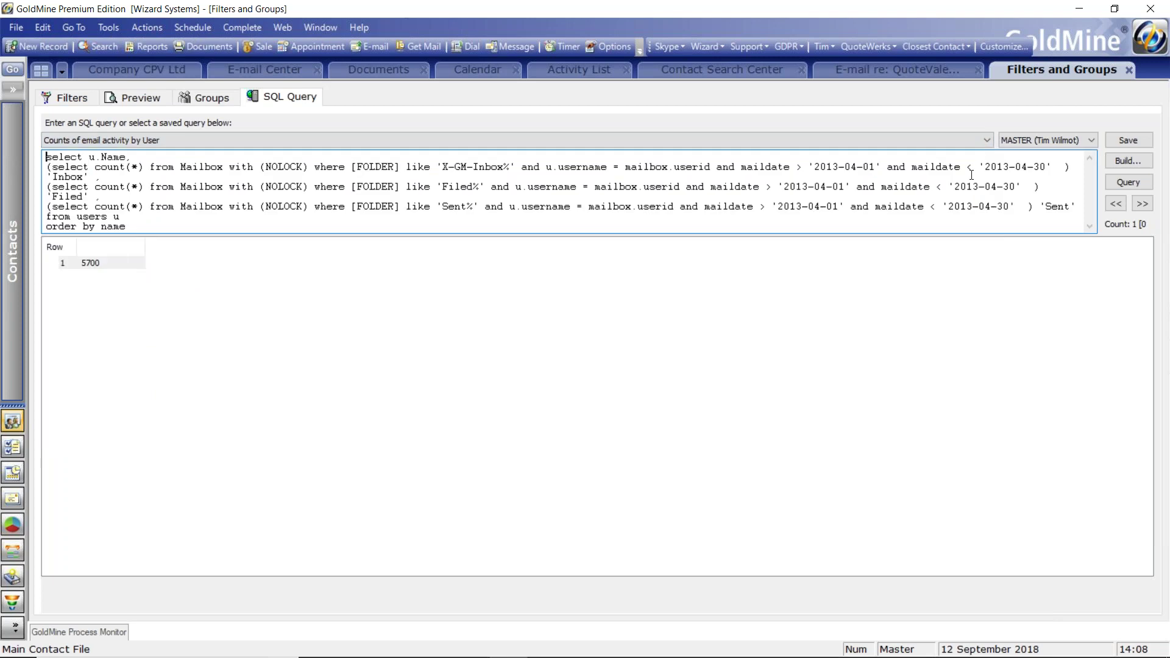
{"action": "left_click", "coordinate": [1129, 183]}
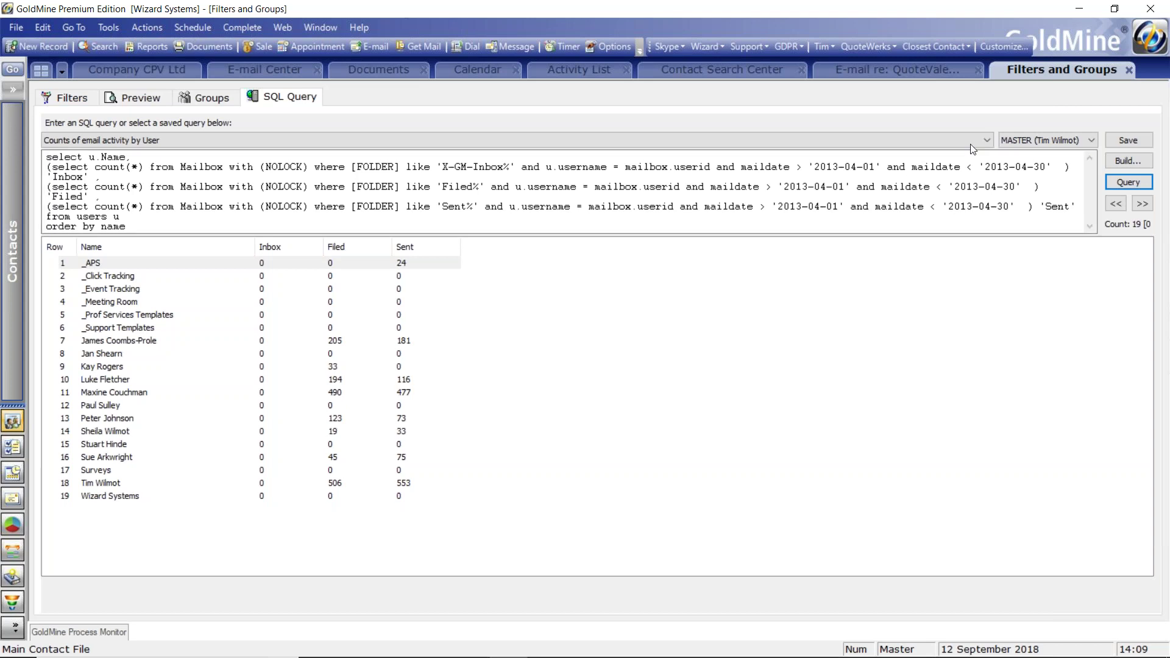
Step: Run the saved query "Cust/Pros with No Pending Actions" and examine the Accountno field in its SELECT statement
{"action": "left_click", "coordinate": [987, 140]}
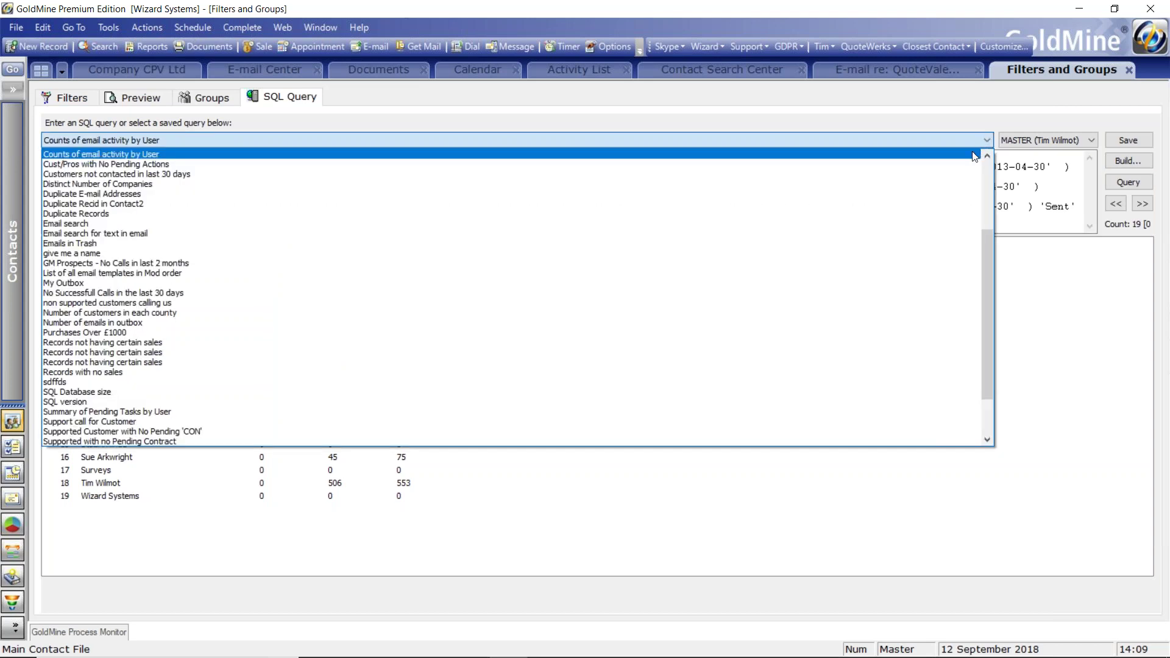
{"action": "left_click", "coordinate": [969, 165]}
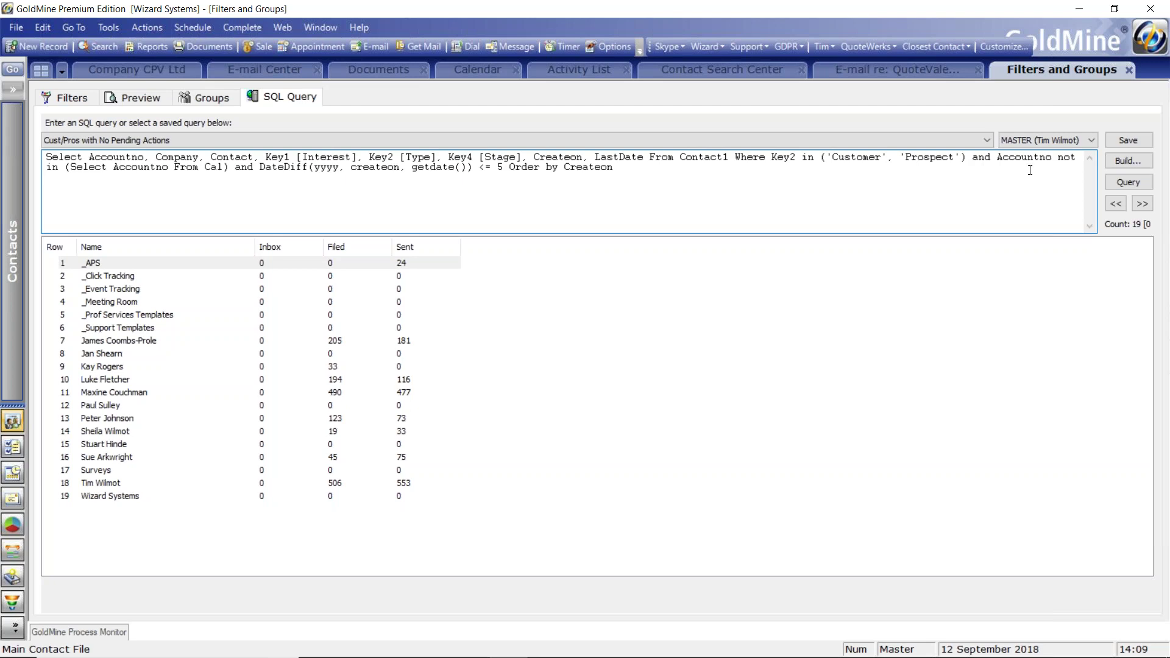
{"action": "left_click", "coordinate": [1124, 183]}
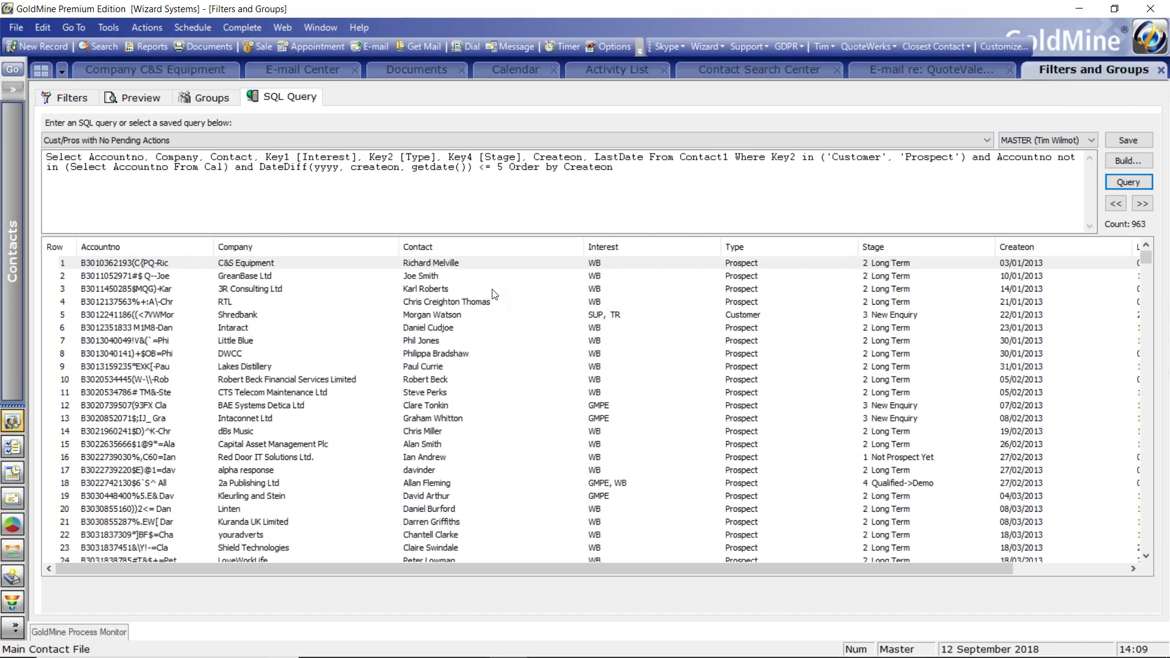
{"action": "left_click", "coordinate": [201, 168]}
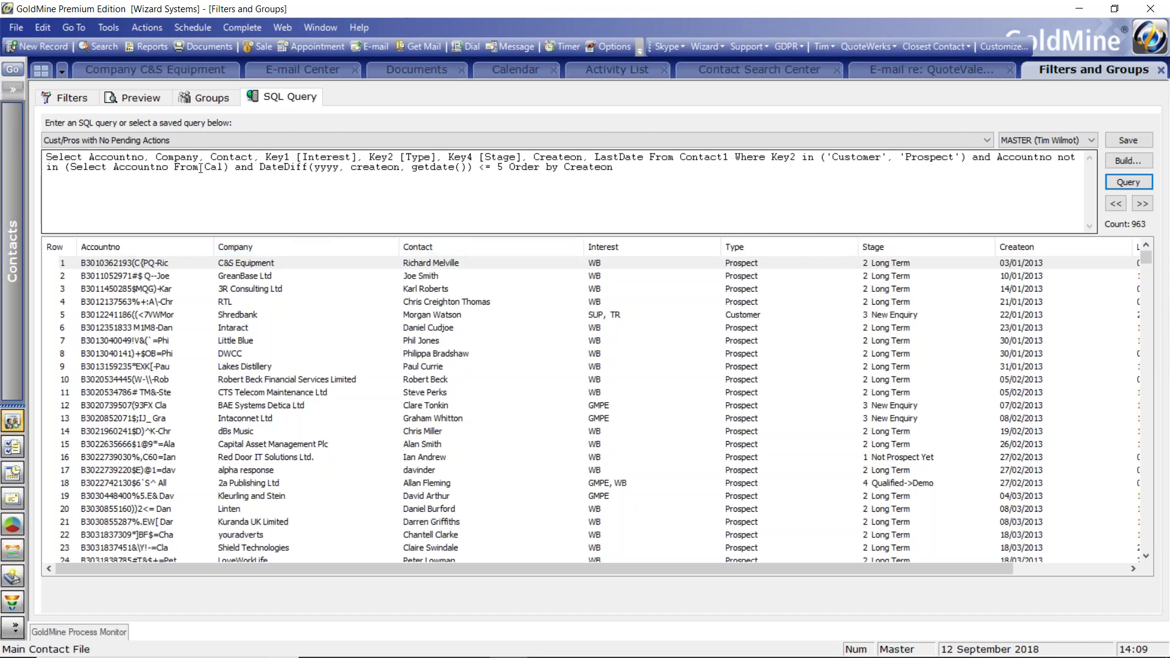
{"action": "left_click_drag", "start_coordinate": [99, 158], "coordinate": [89, 158]}
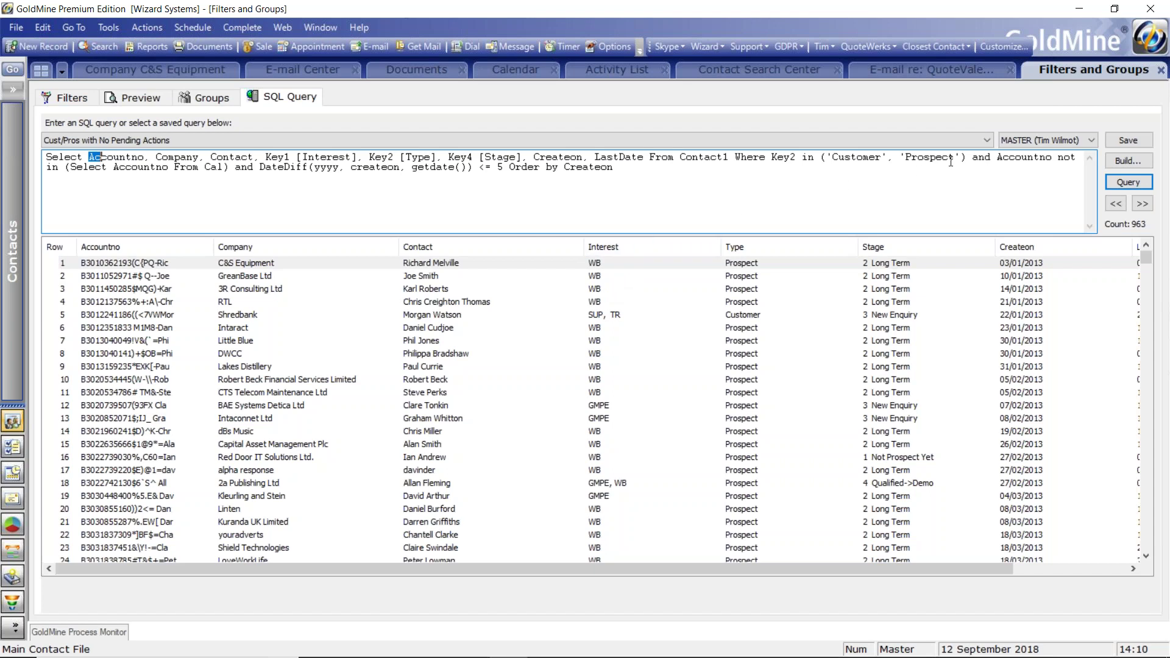
Step: Load the saved query "Duplicate E-mail Addresses" and run it
{"action": "left_click", "coordinate": [987, 141]}
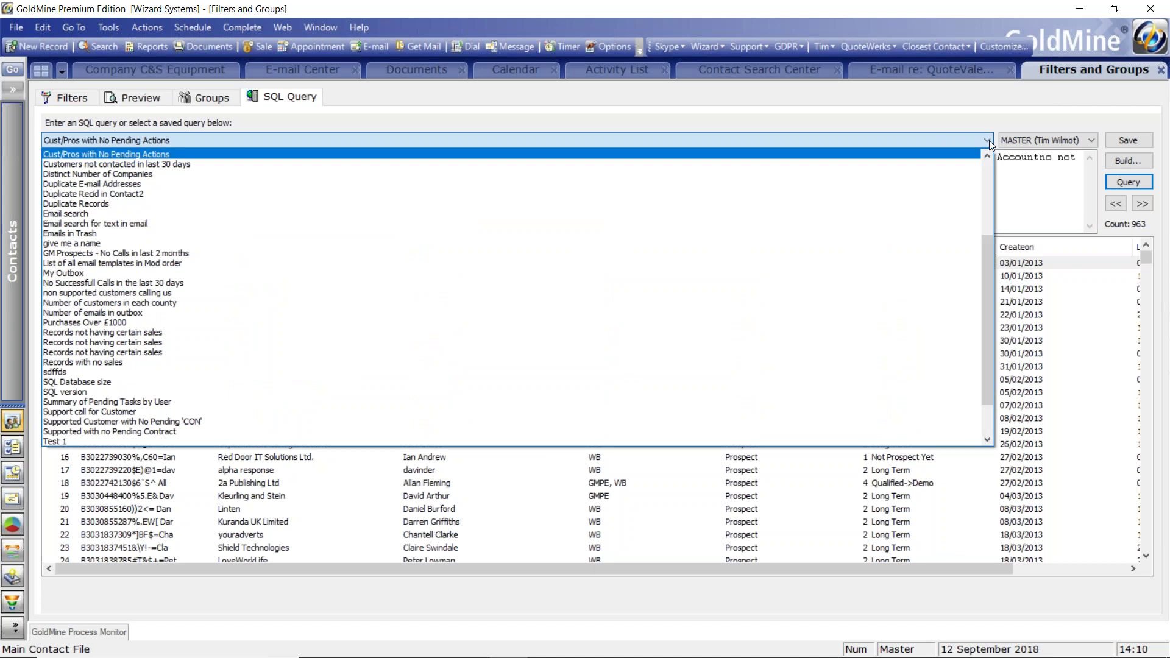
{"action": "left_click", "coordinate": [945, 184]}
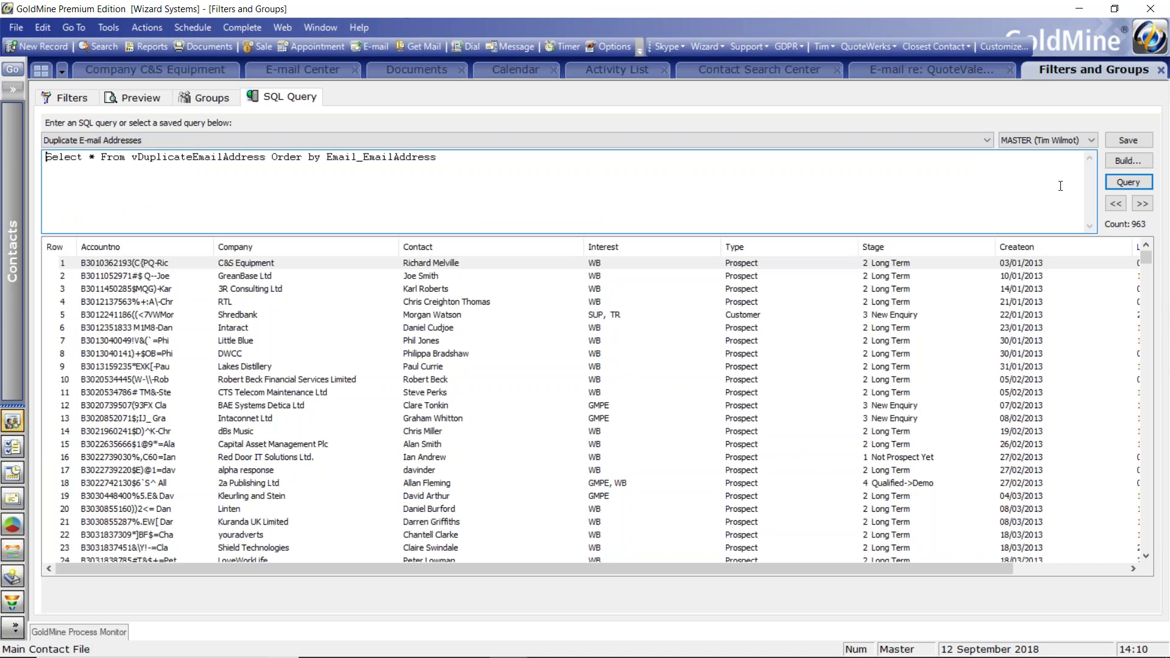
{"action": "left_click", "coordinate": [1128, 182]}
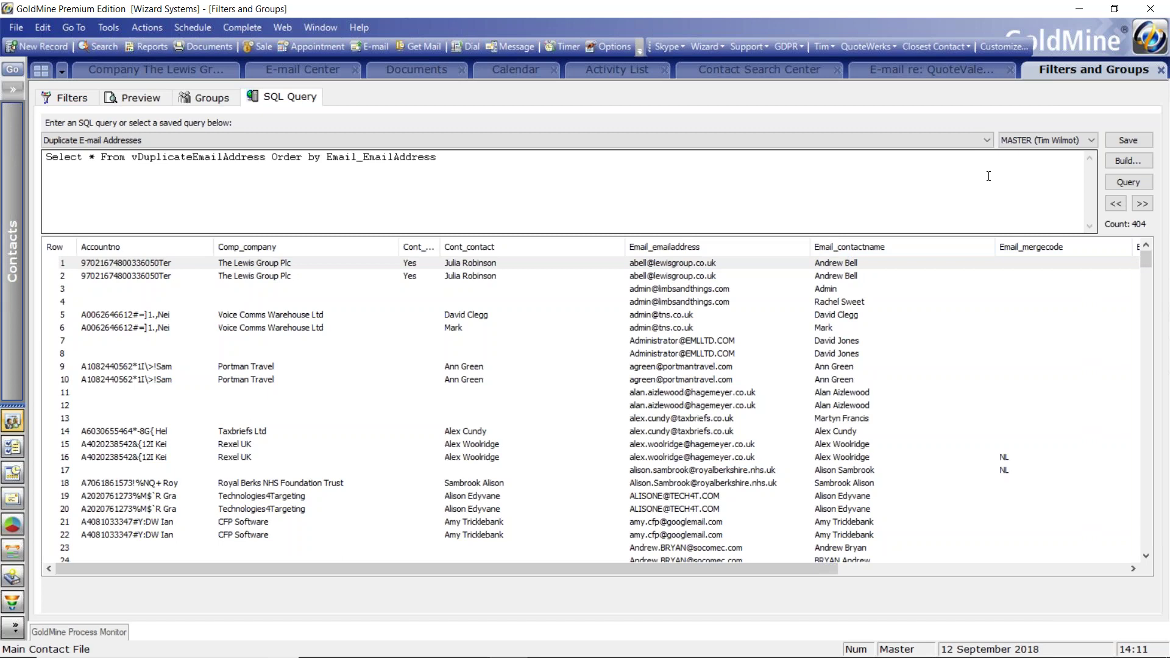
Step: Load the saved query "Number of customers in each county" and run it
{"action": "left_click", "coordinate": [988, 138]}
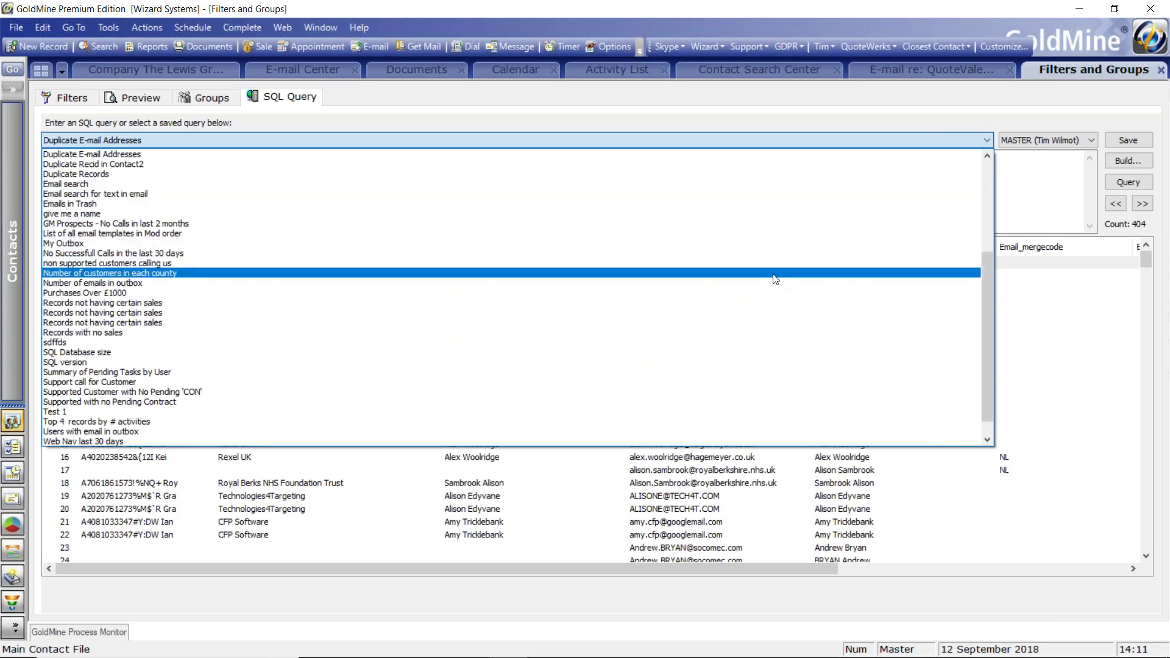
{"action": "left_click", "coordinate": [775, 279]}
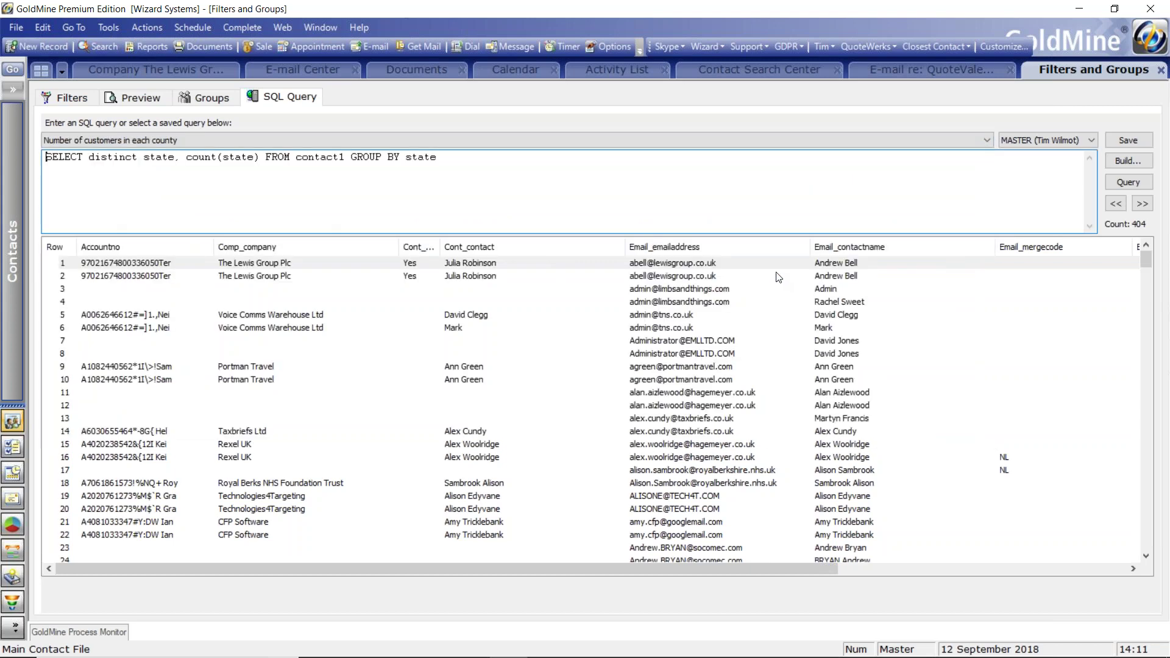
{"action": "left_click", "coordinate": [1122, 184]}
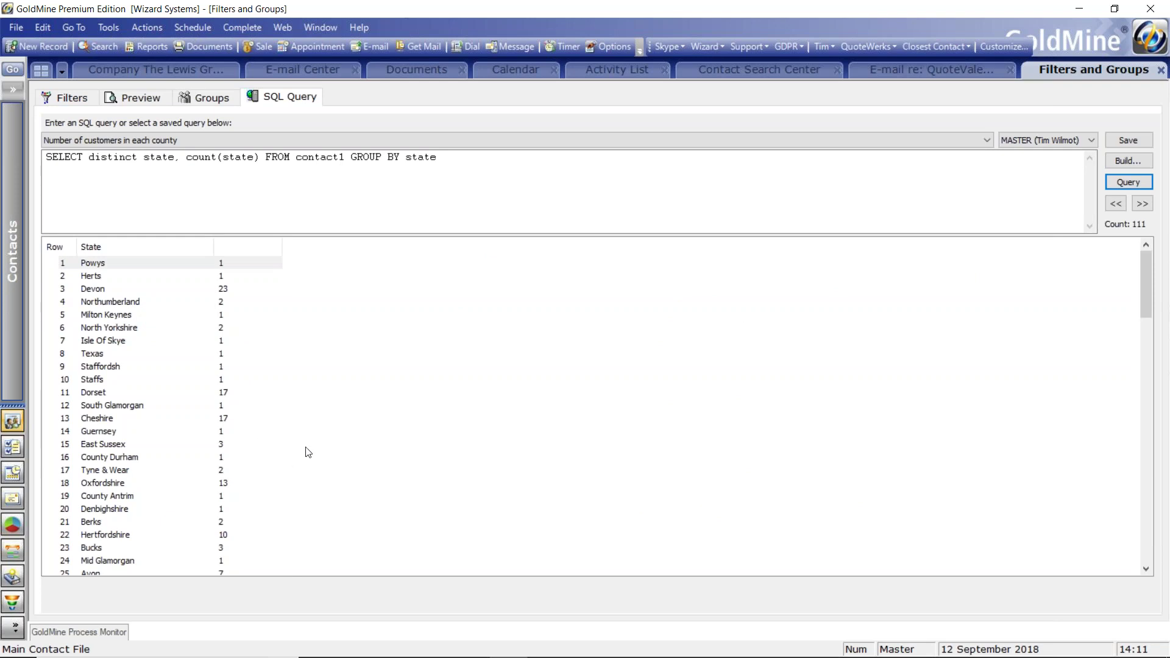
Step: Run the saved query "SQL version" and widen the result column to read more of the version text
{"action": "left_click", "coordinate": [988, 141]}
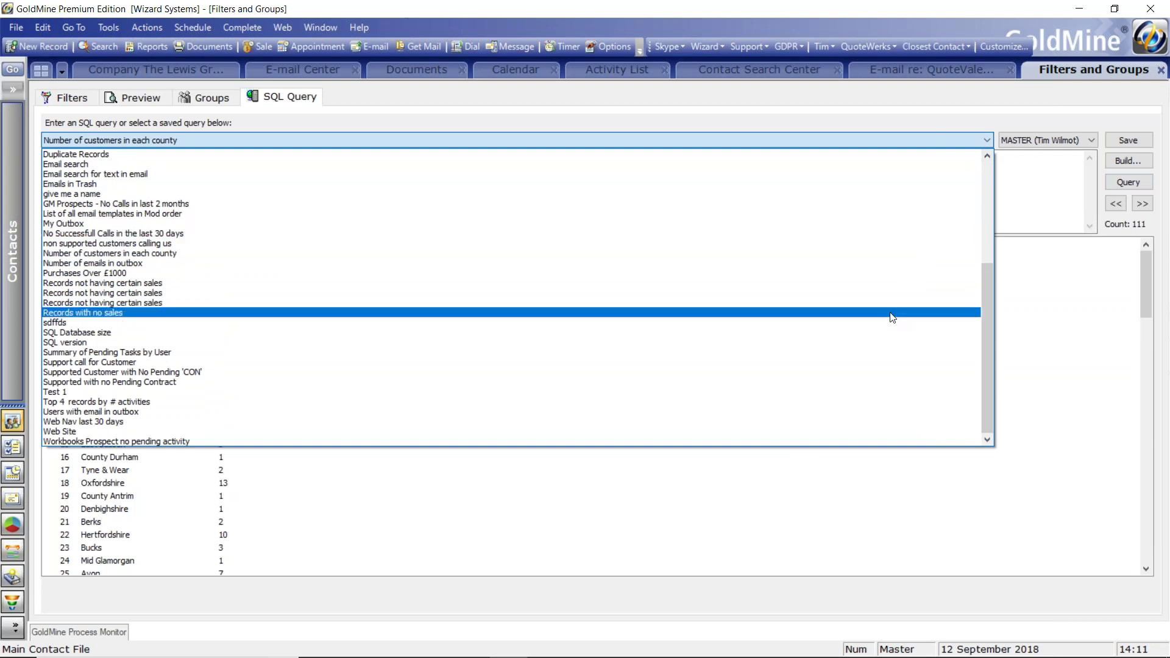
{"action": "left_click", "coordinate": [886, 342]}
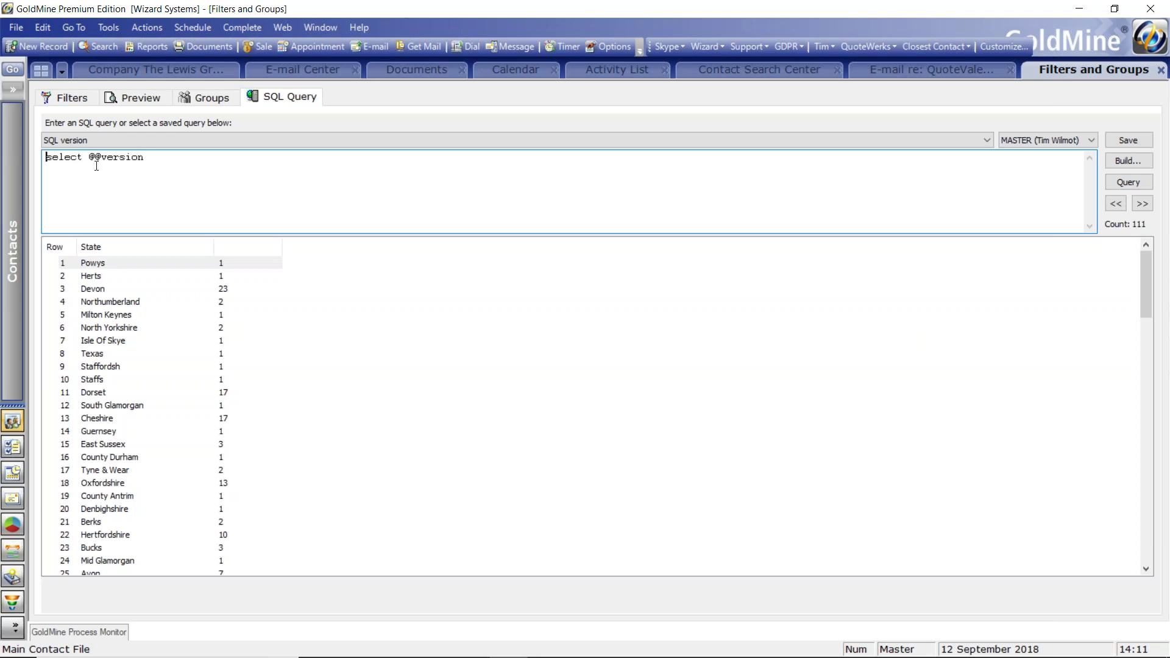
{"action": "left_click", "coordinate": [1127, 182]}
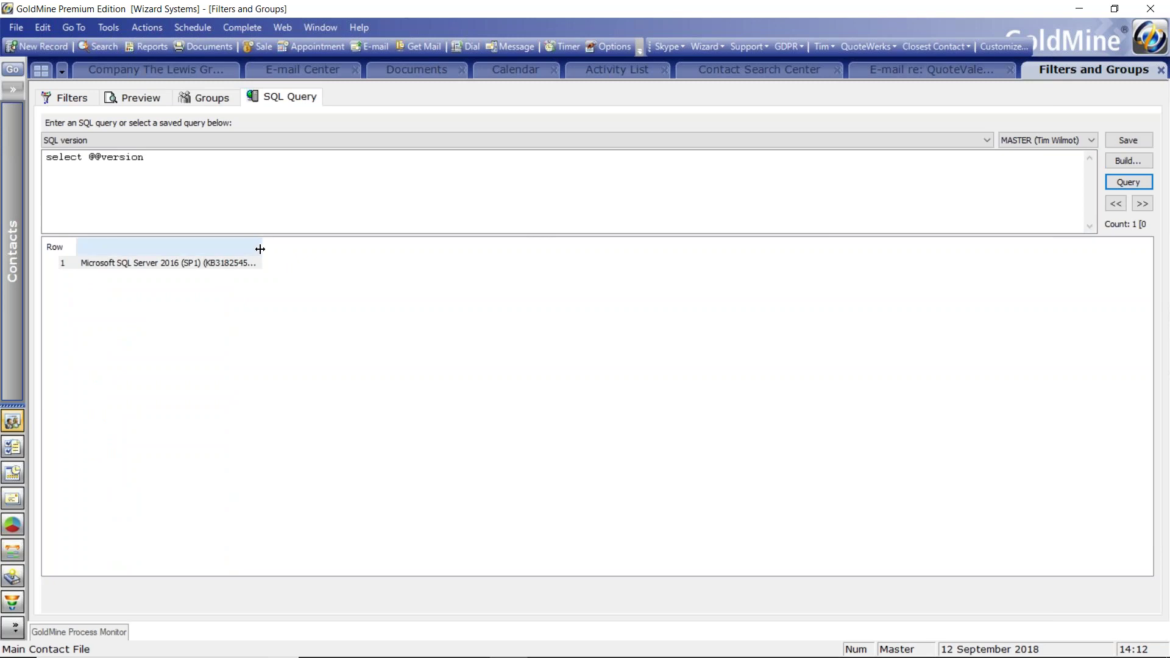
{"action": "left_click_drag", "start_coordinate": [261, 245], "coordinate": [392, 243]}
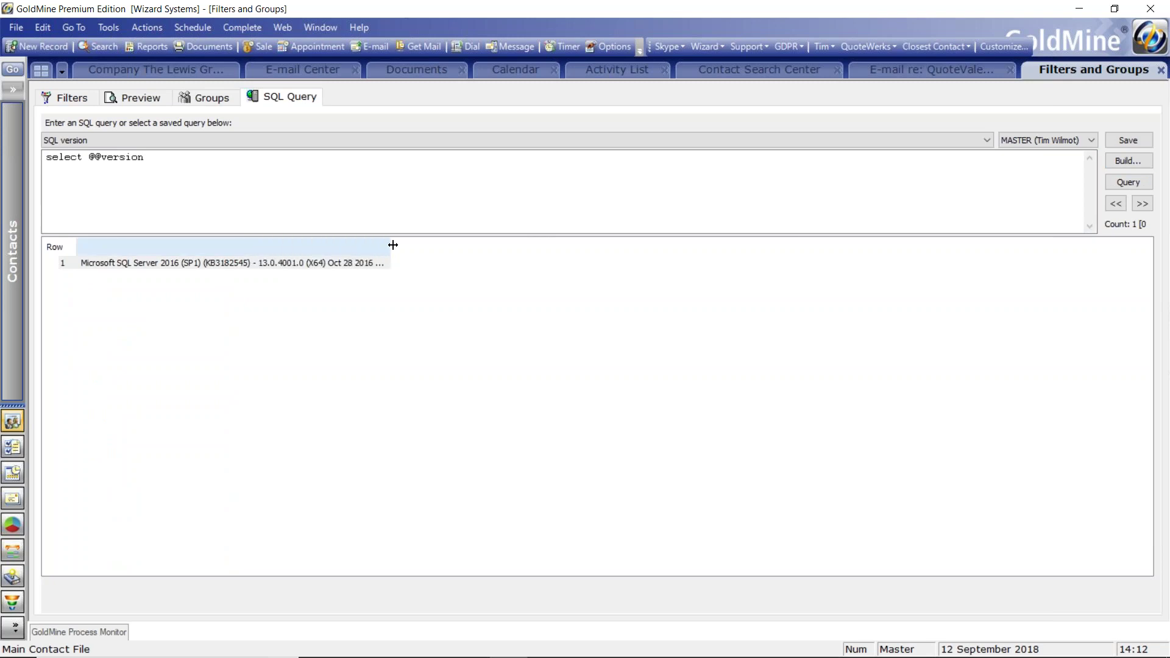
{"action": "left_click", "coordinate": [329, 263]}
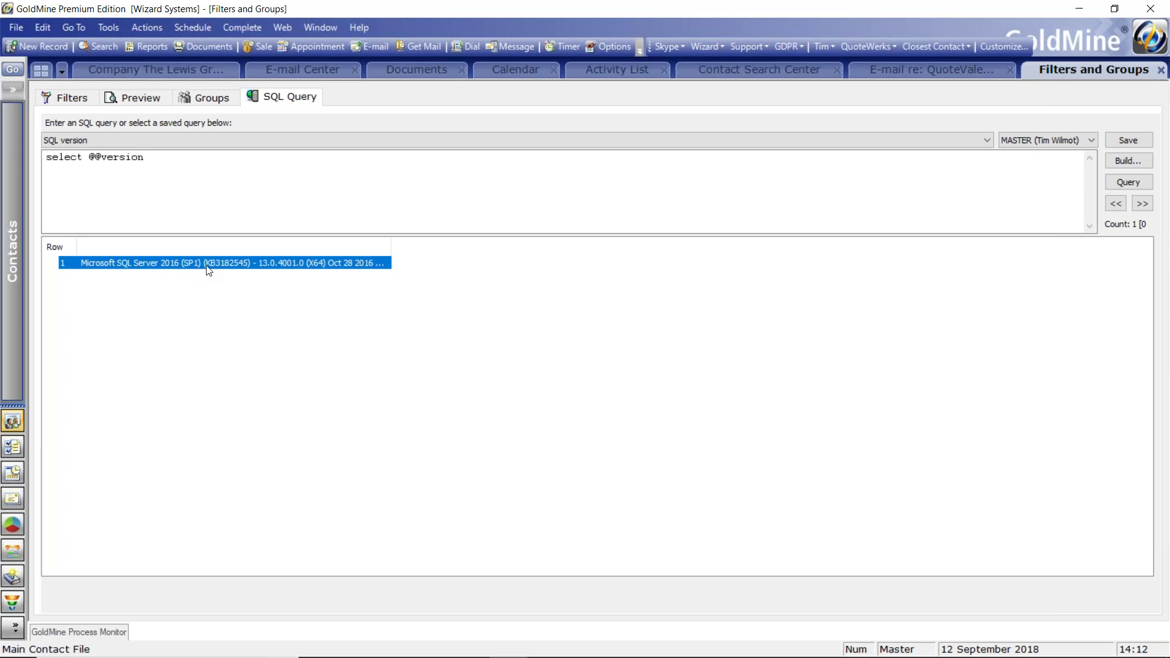
Step: Load the saved query "Top 4 records by # activities" and run it
{"action": "left_click", "coordinate": [987, 141]}
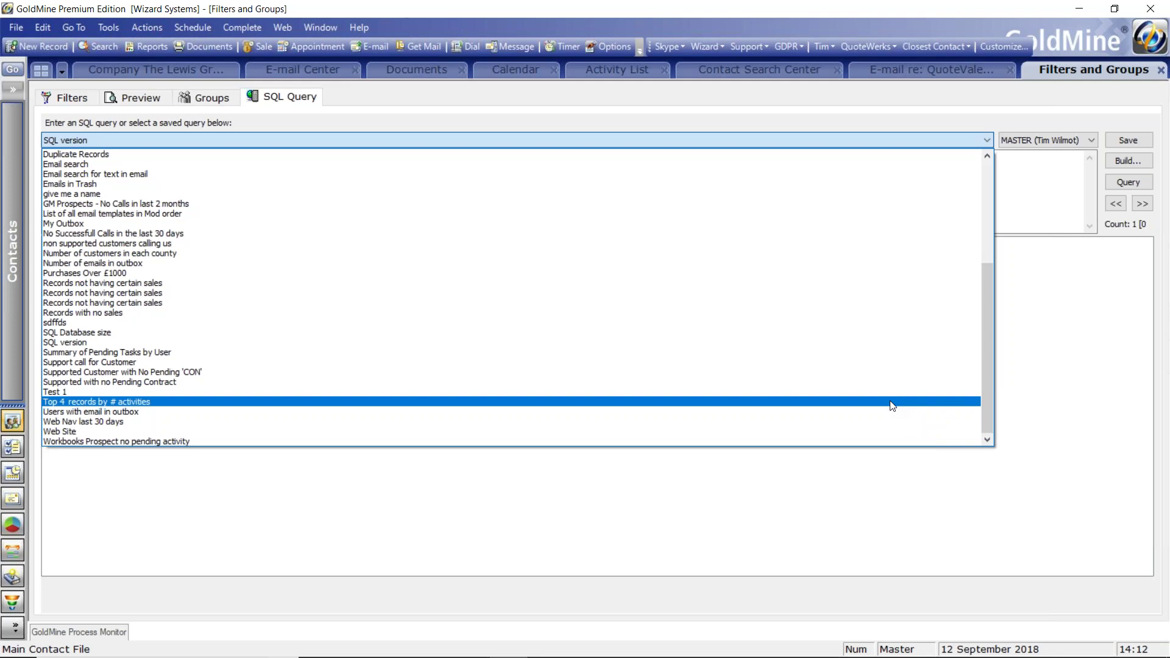
{"action": "left_click", "coordinate": [893, 406]}
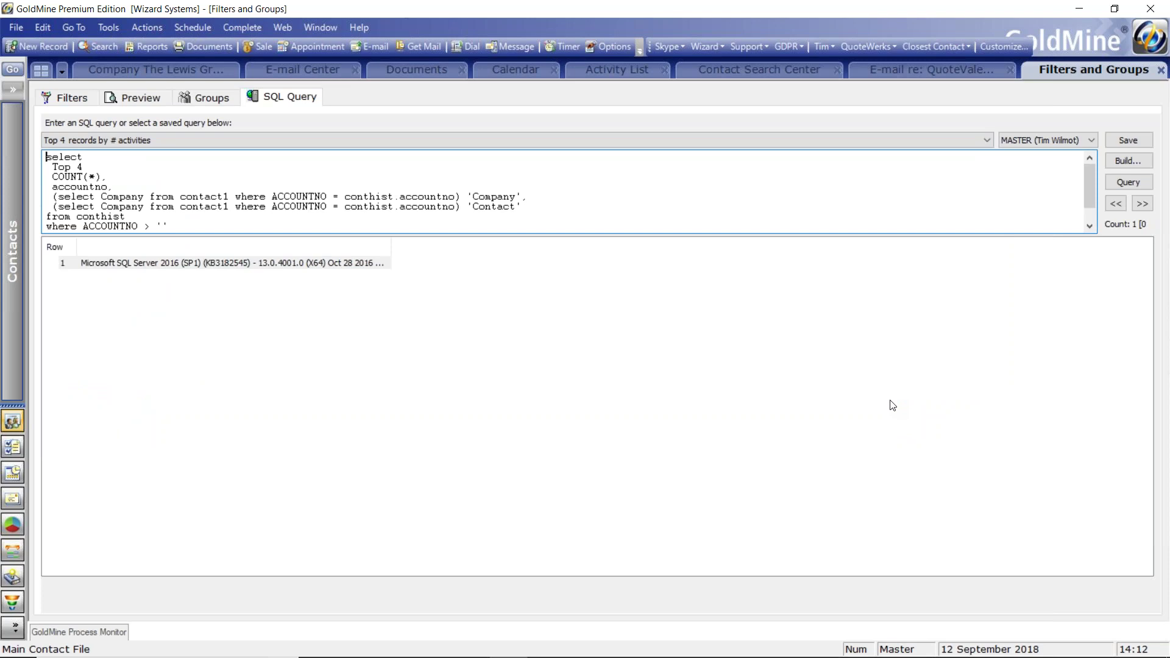
{"action": "left_click", "coordinate": [1138, 180]}
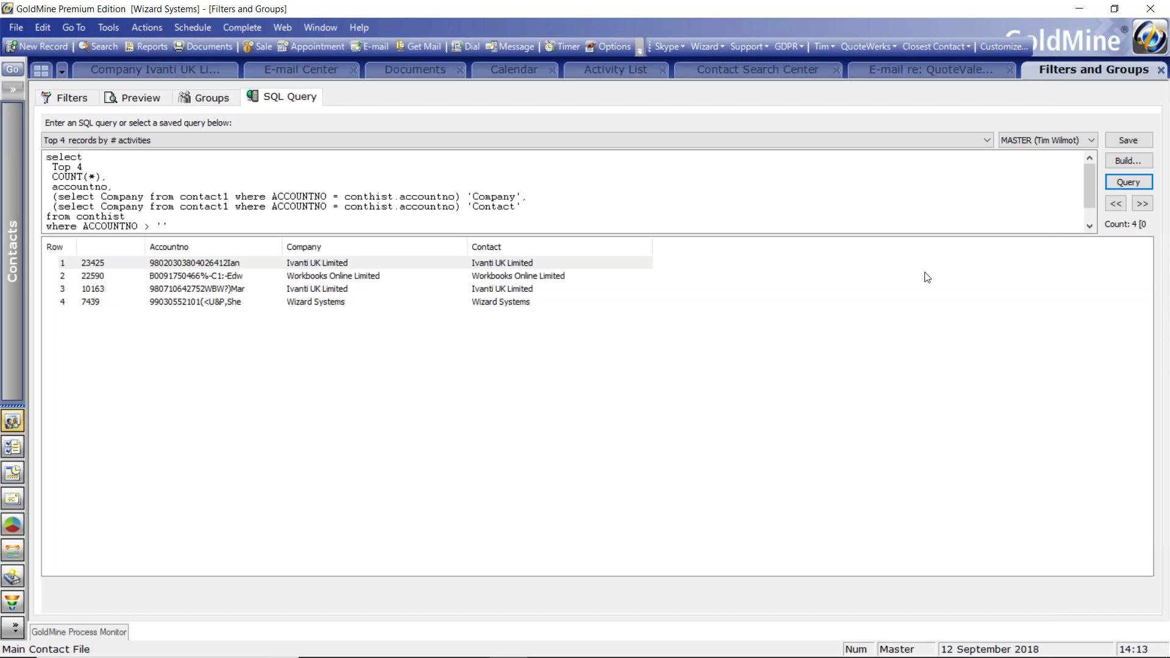
Step: Switch the query owner to another user and run that user's saved query "IC - Unsubscribes Full"
{"action": "left_click", "coordinate": [1089, 141]}
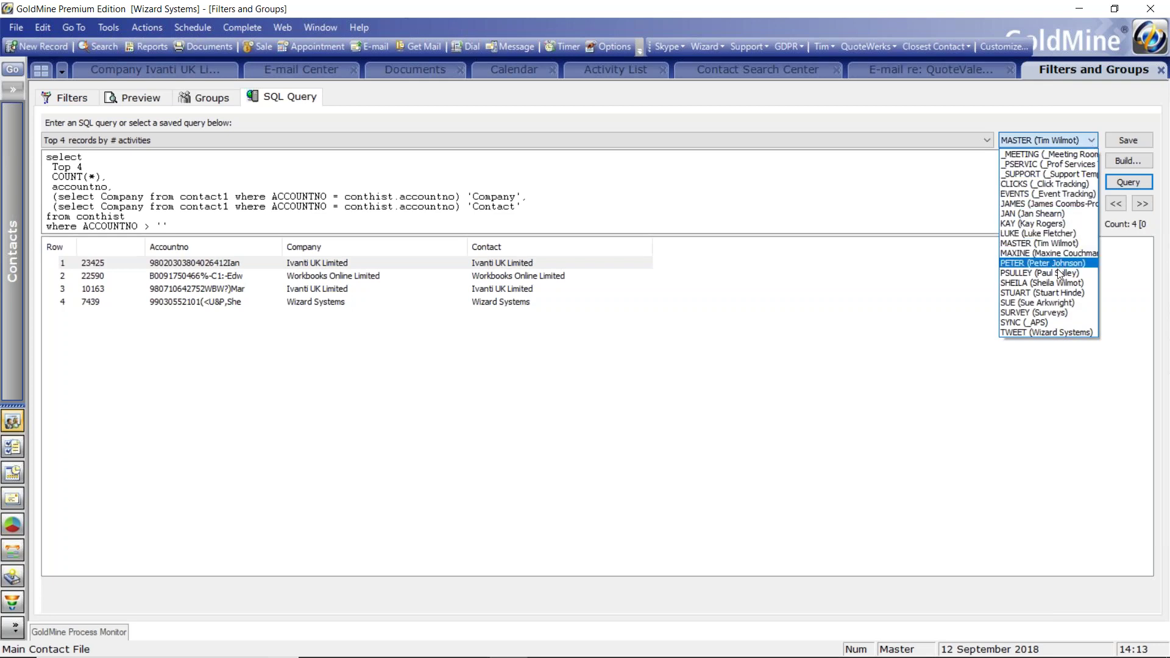
{"action": "left_click", "coordinate": [1085, 294]}
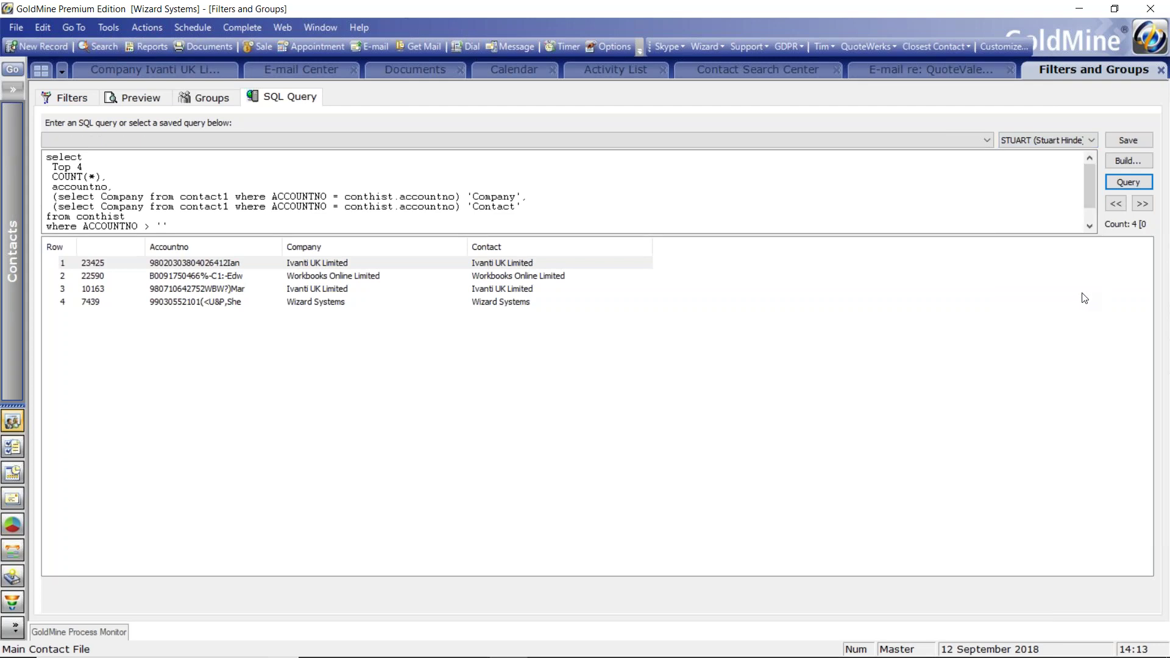
{"action": "left_click", "coordinate": [986, 141]}
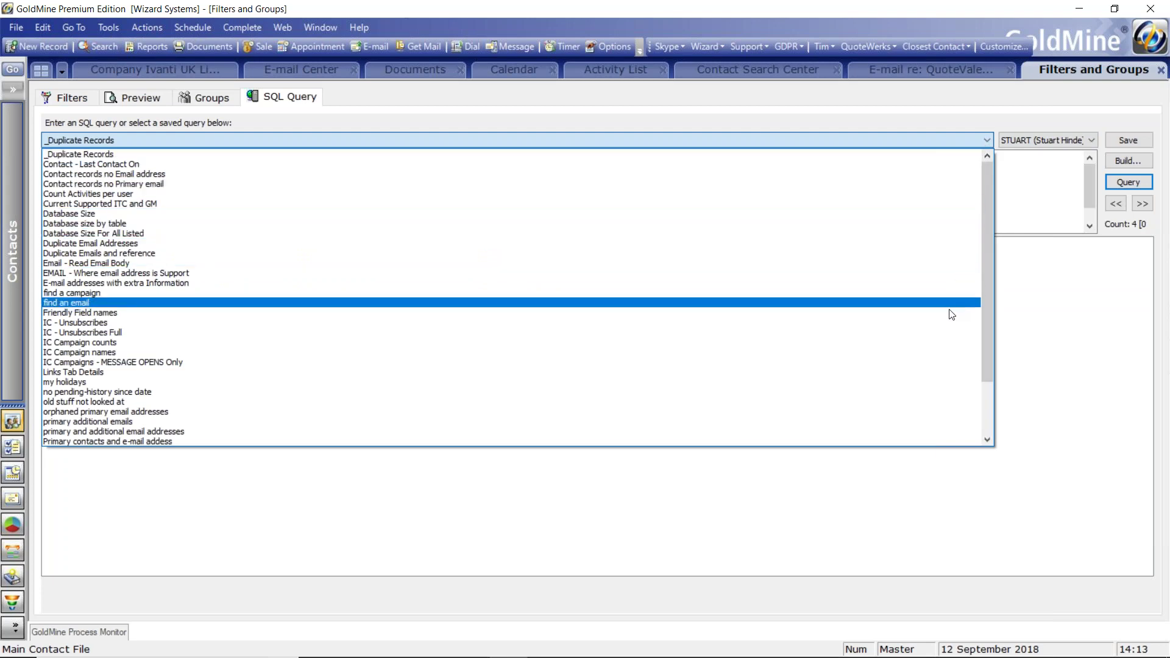
{"action": "left_click", "coordinate": [949, 339]}
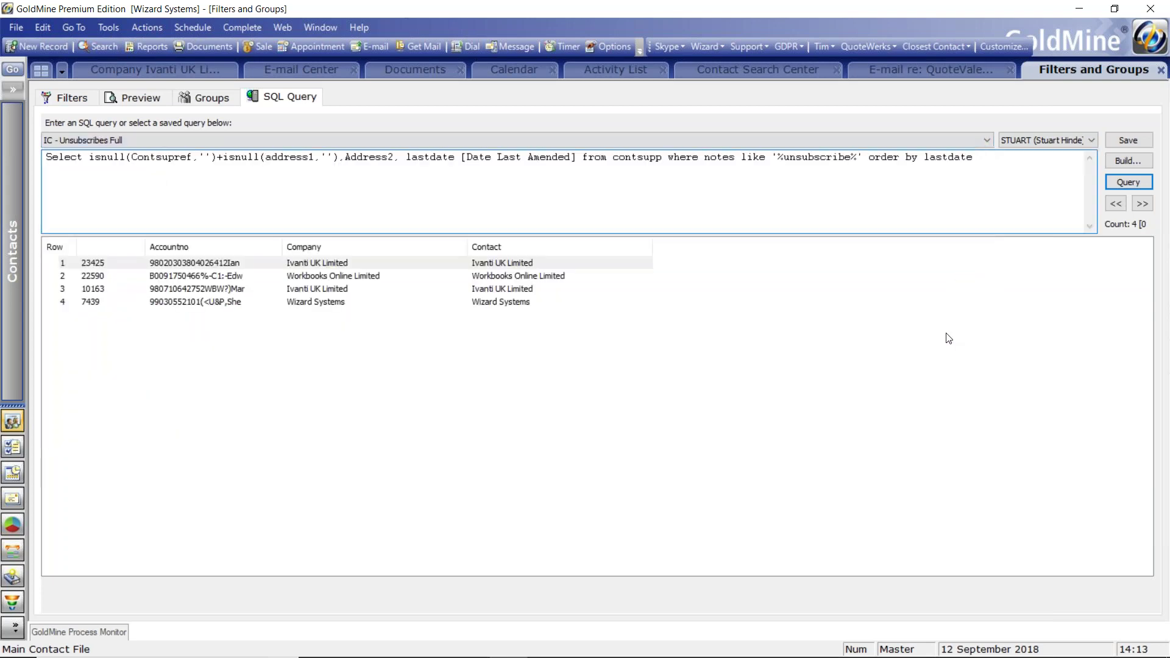
{"action": "left_click", "coordinate": [1128, 183]}
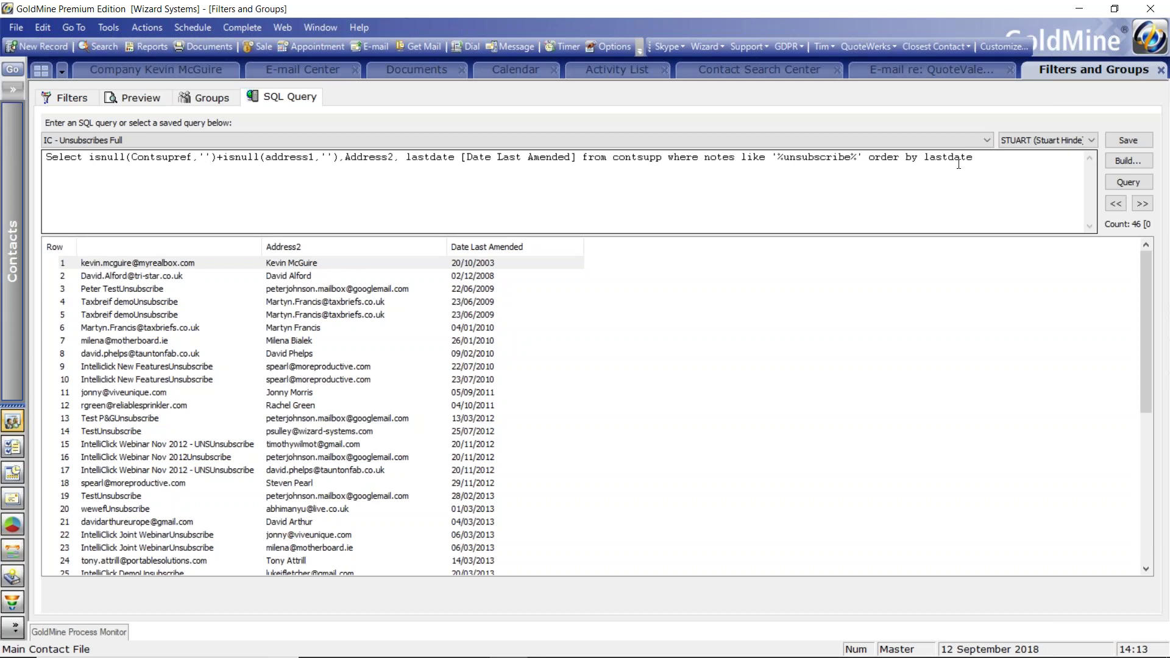
Step: Start building a new SQL query with the Lookup Wizard, choosing the "Completed activities (Calls, Sales, E-mails, etc.)" category
{"action": "left_click", "coordinate": [1126, 160]}
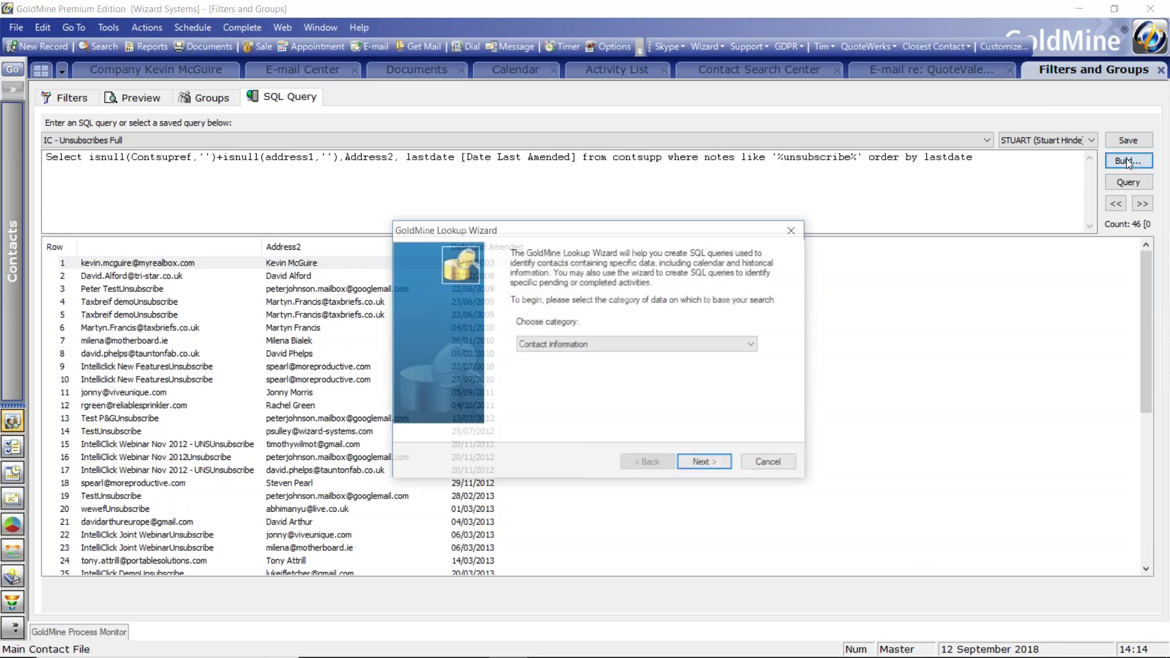
{"action": "left_click", "coordinate": [754, 347]}
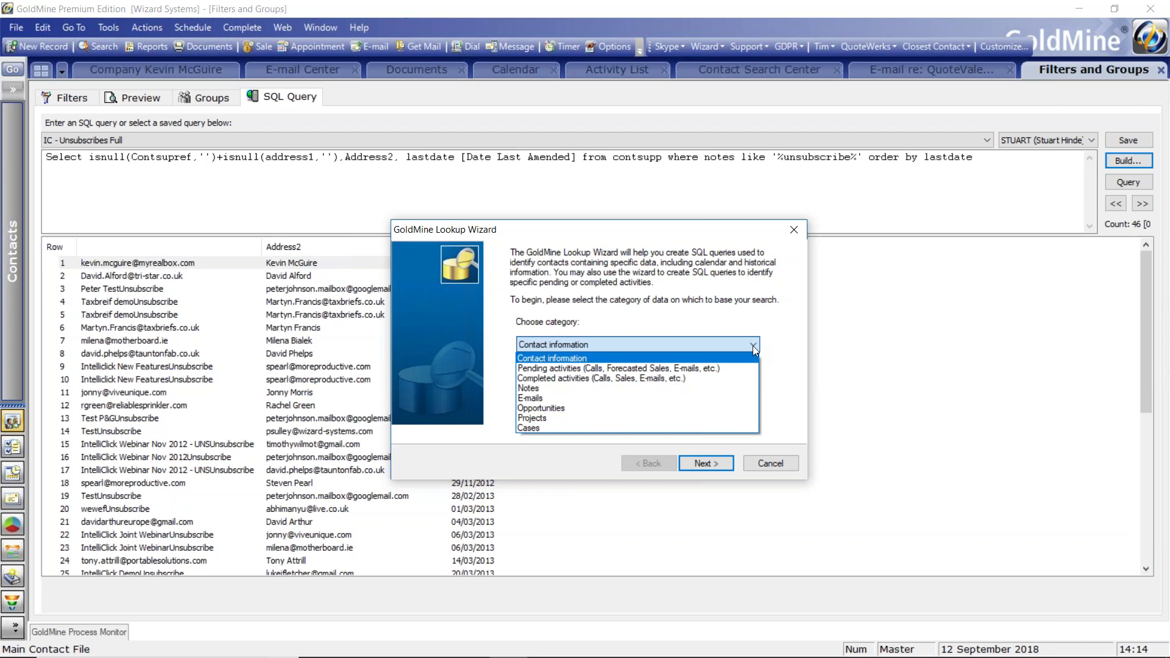
{"action": "left_click", "coordinate": [673, 381]}
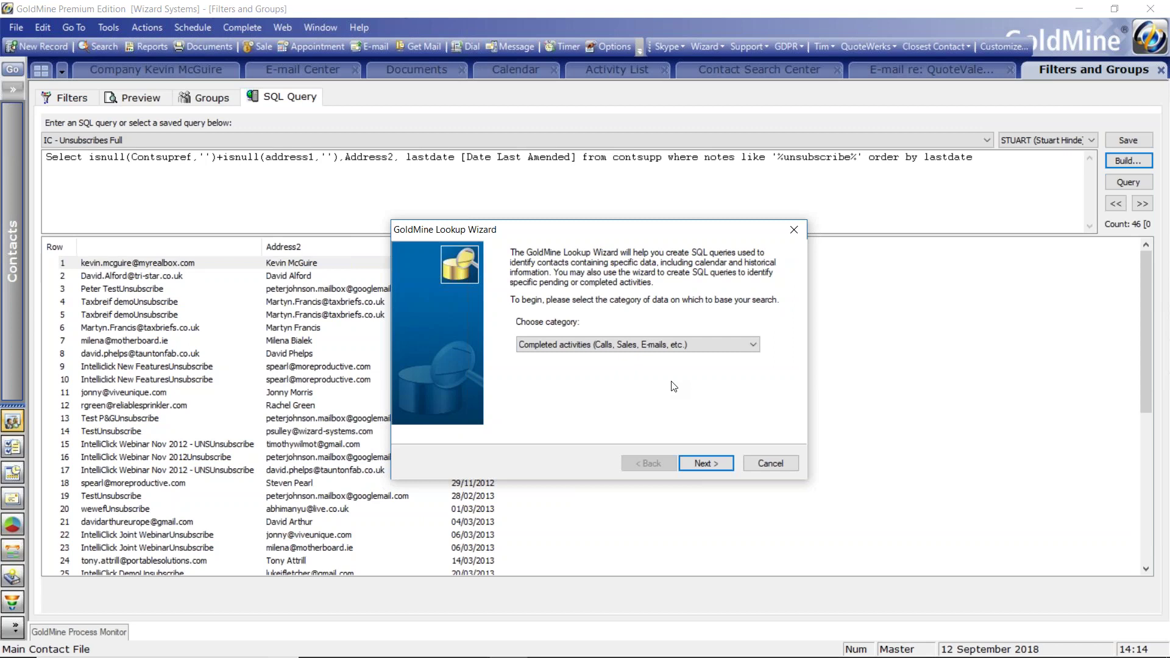
{"action": "left_click", "coordinate": [704, 462]}
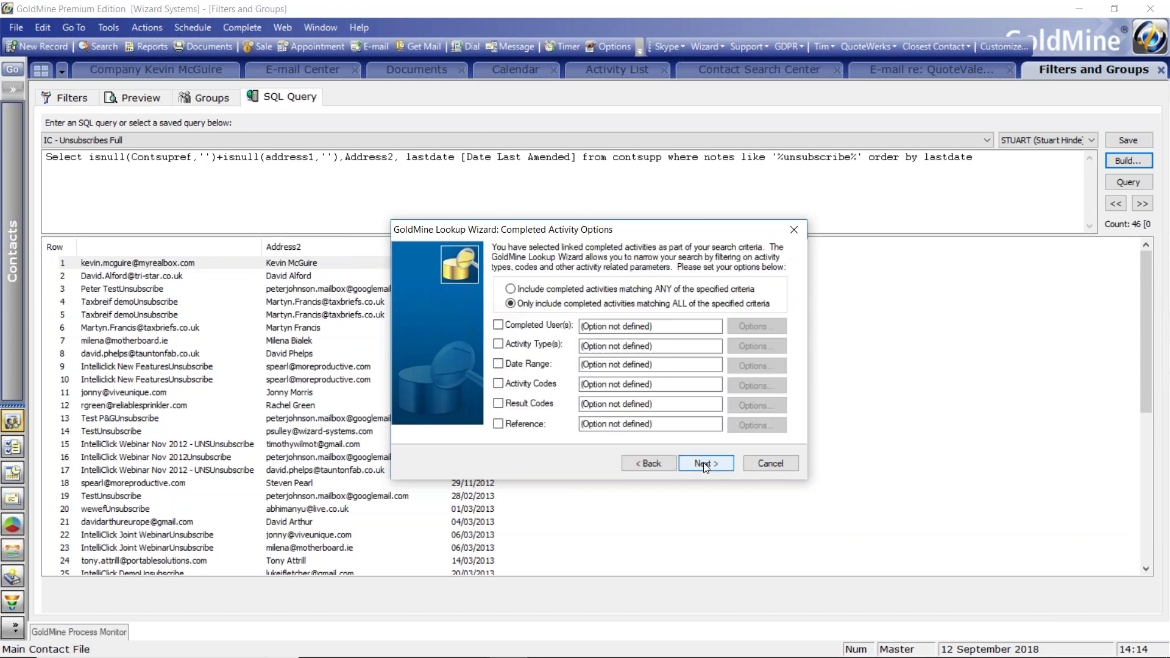
Step: Restrict the completed activities search to the Forecasted Sales activity type
{"action": "left_click", "coordinate": [498, 344]}
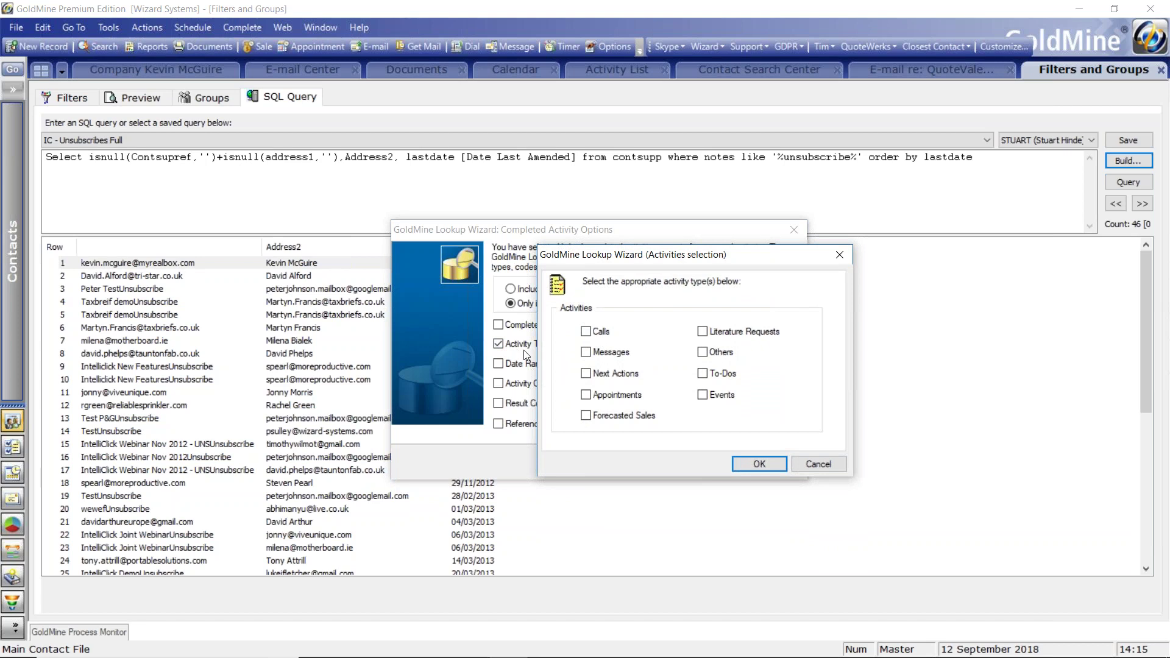
{"action": "left_click", "coordinate": [589, 418]}
{"action": "left_click", "coordinate": [755, 463]}
{"action": "left_click", "coordinate": [702, 465]}
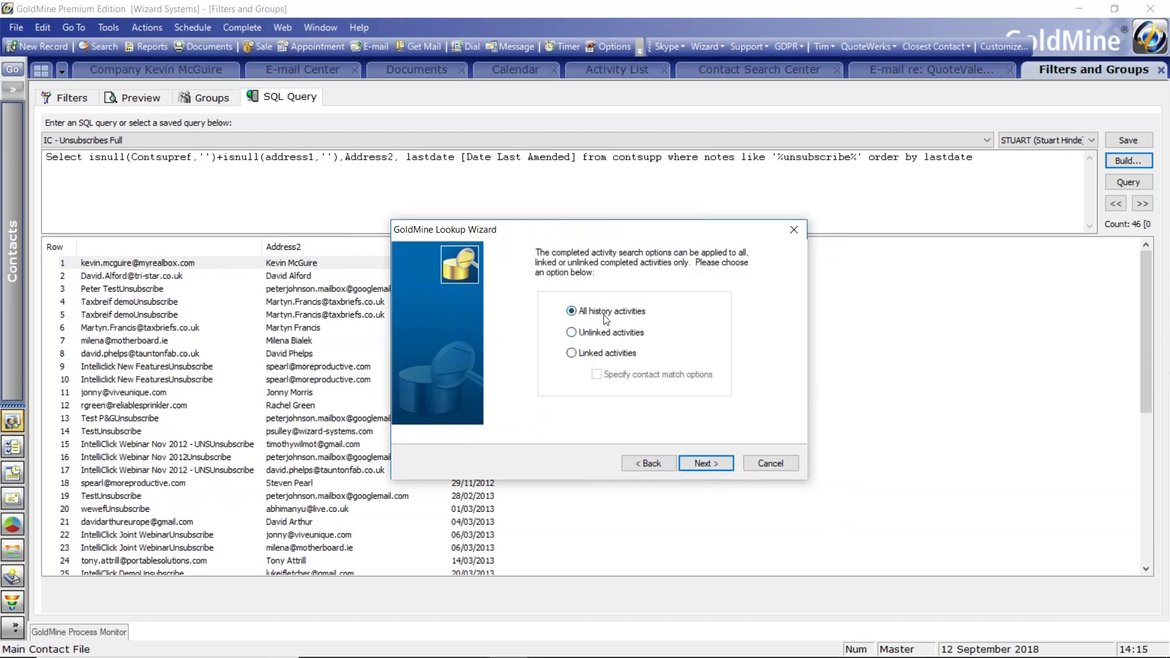
Step: Apply the search to all history activities, finish building the SQL statement and run the query
{"action": "left_click", "coordinate": [713, 464]}
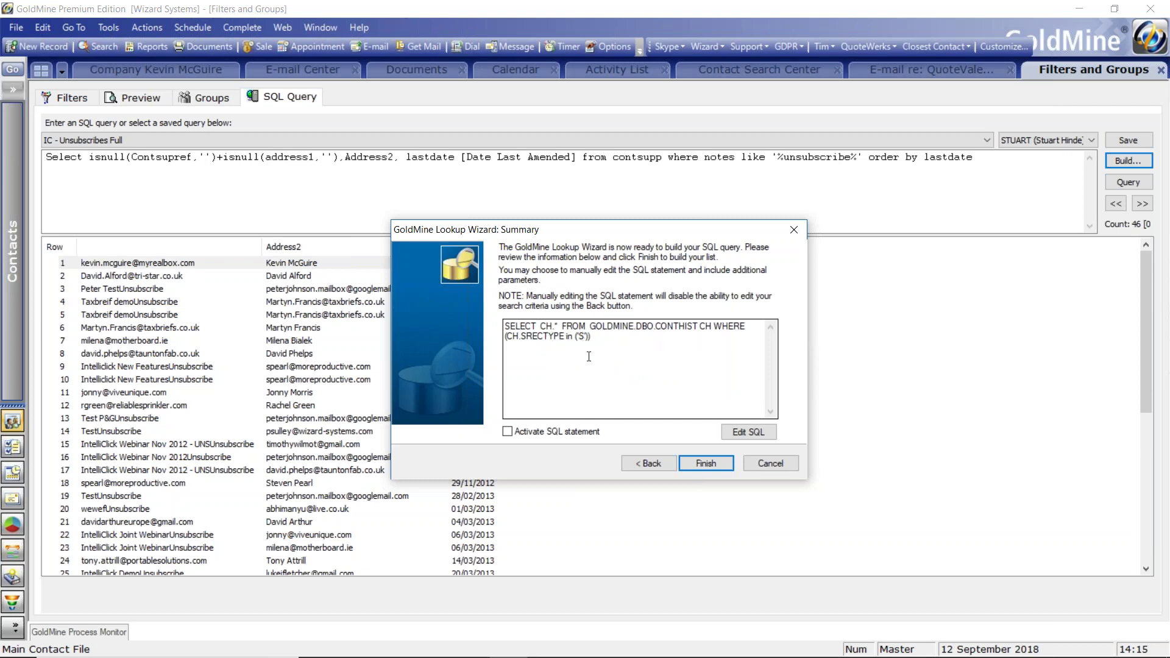
{"action": "left_click", "coordinate": [707, 463]}
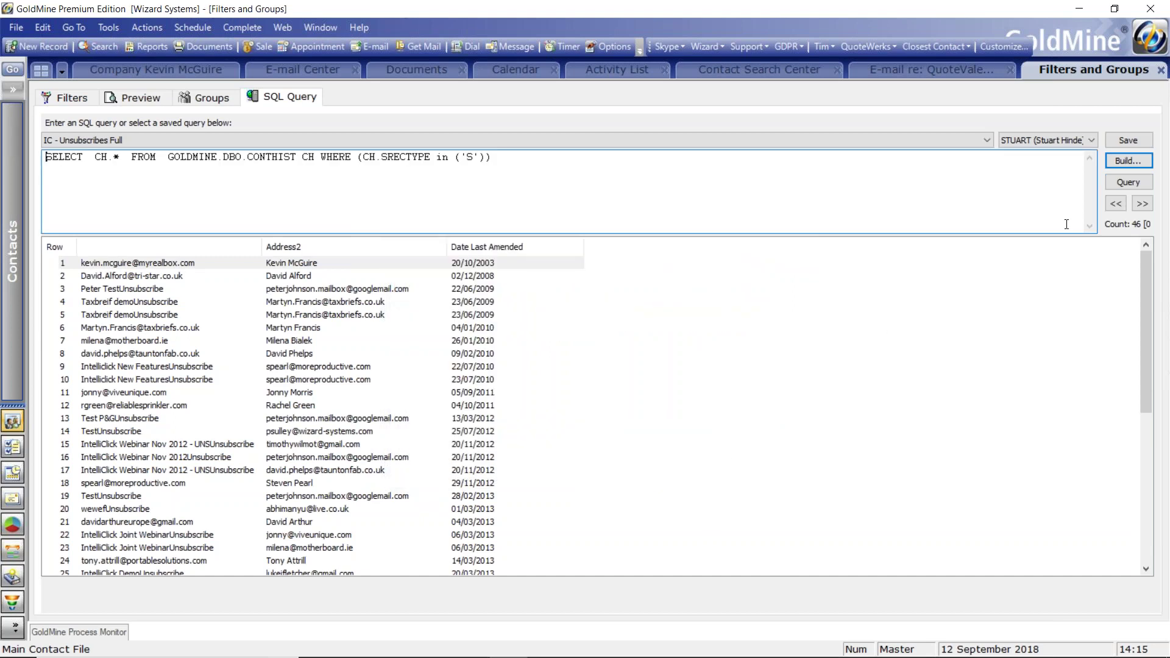
{"action": "left_click", "coordinate": [1126, 182]}
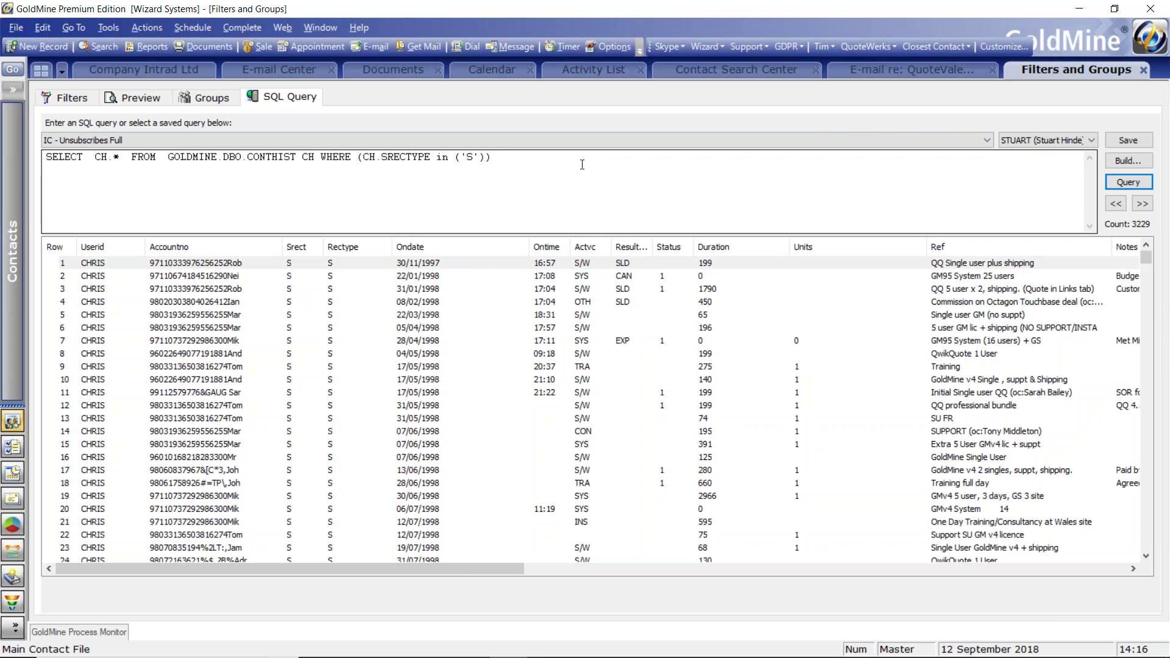
Step: Switch to the slide presentation and advance from the "Live Demonstration" slide to the question time slide
{"action": "key", "text": "alt+Tab"}
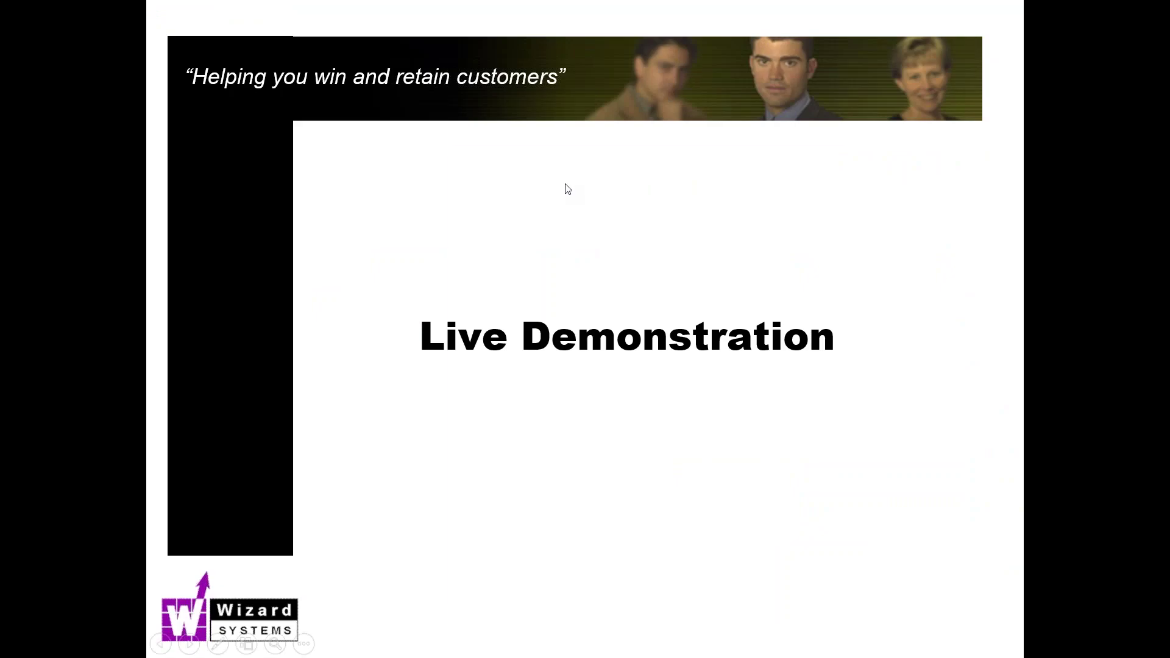
{"action": "left_click", "coordinate": [567, 185]}
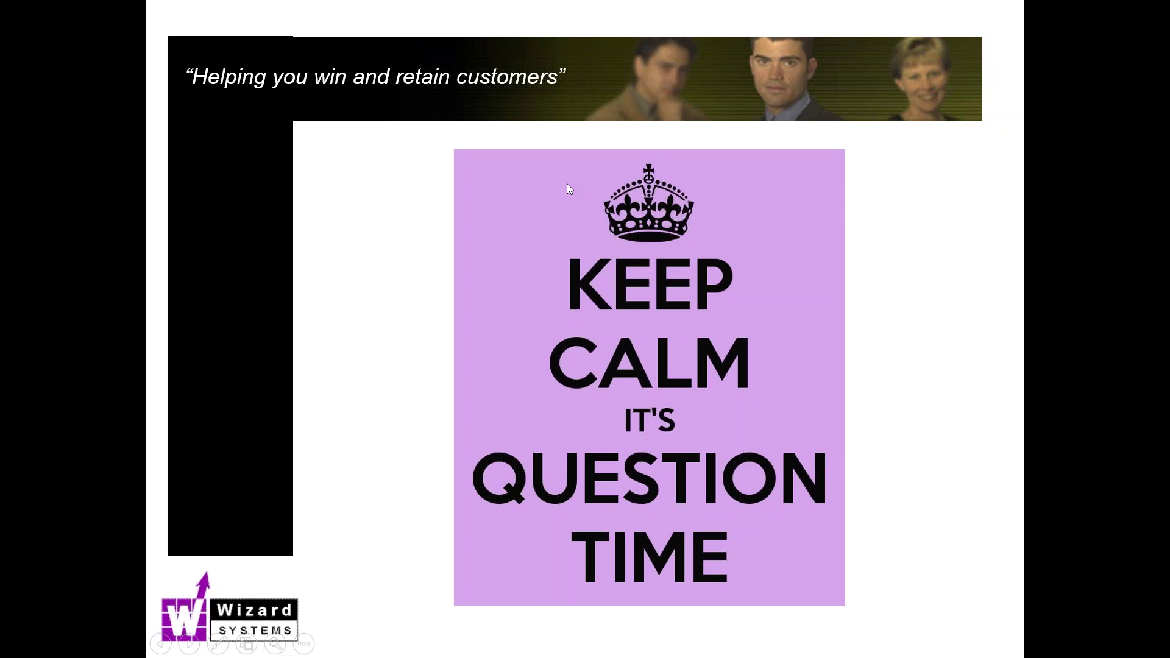